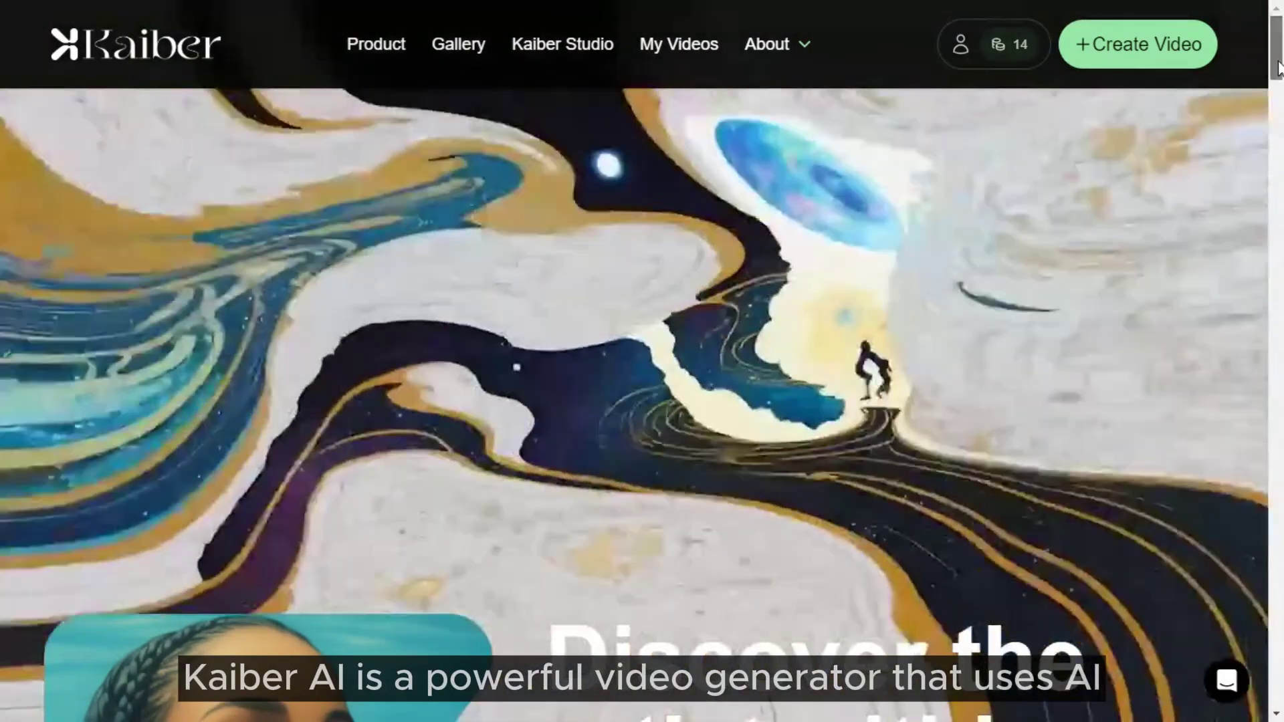
Step: Scroll the Kaiber homepage down from the hero banner to the Transform section
{"action": "left_click_drag", "start_coordinate": [1277, 66], "coordinate": [1278, 124]}
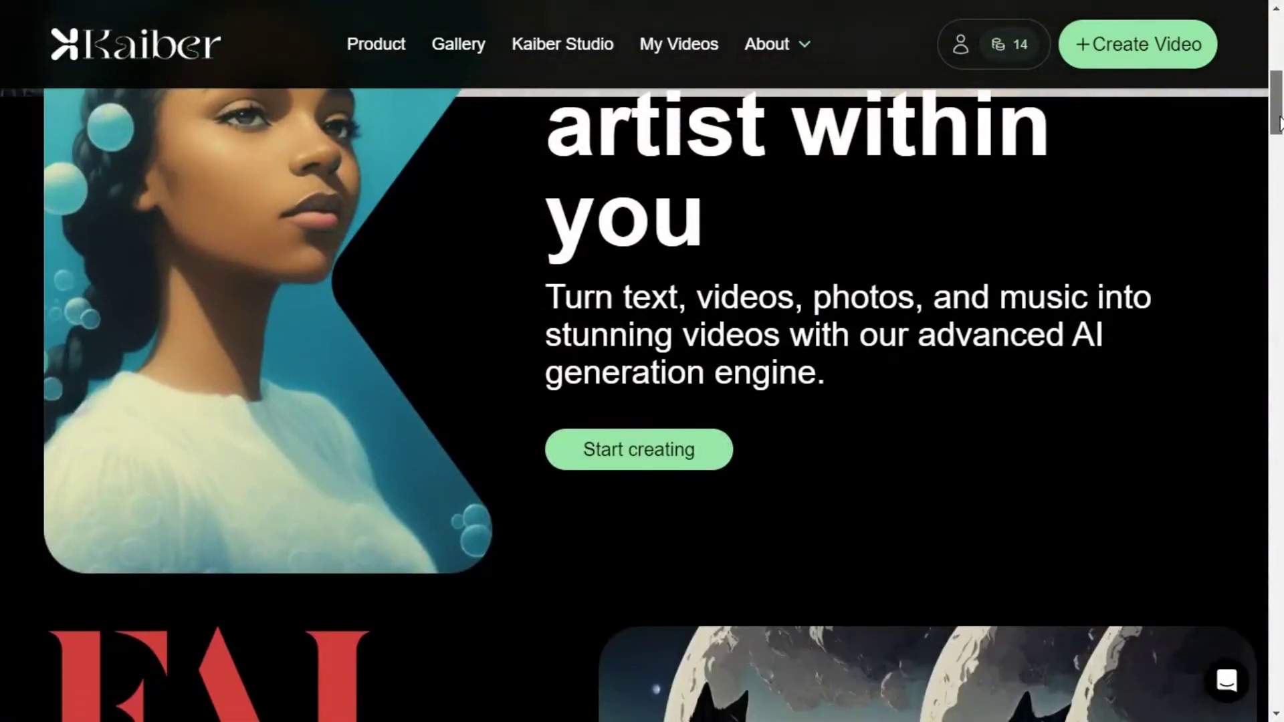
{"action": "left_click_drag", "start_coordinate": [1279, 124], "coordinate": [1274, 321]}
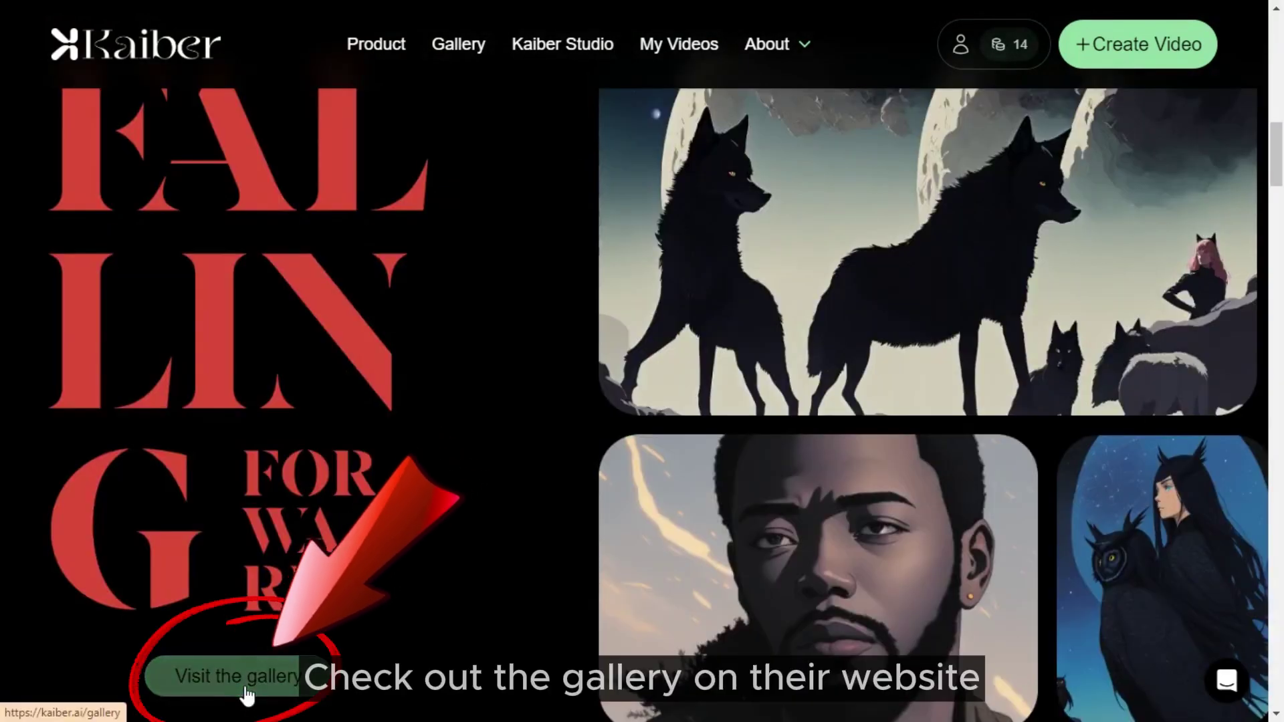
Step: Open the 'Made with Kaiber' gallery and scroll through the community video creations
{"action": "left_click", "coordinate": [243, 683]}
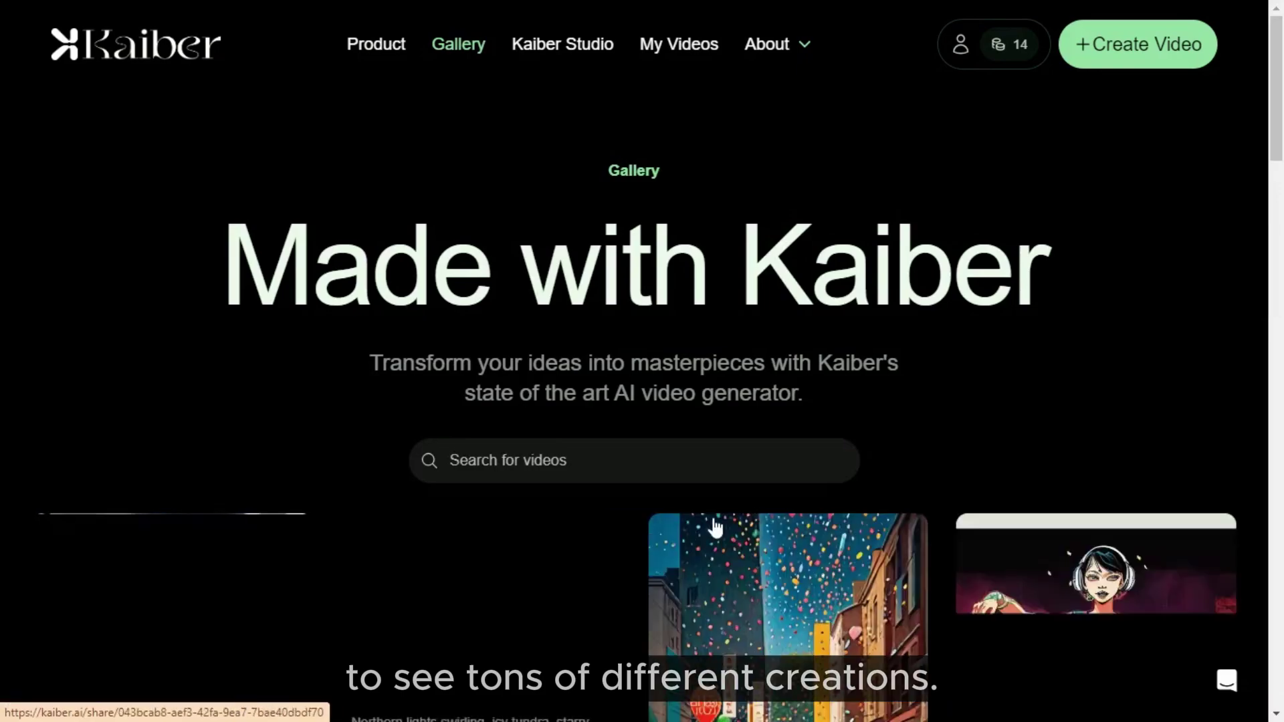
{"action": "scroll", "coordinate": [744, 524], "scroll_direction": "down", "scroll_amount": 3}
{"action": "scroll", "coordinate": [744, 523], "scroll_direction": "down", "scroll_amount": 3}
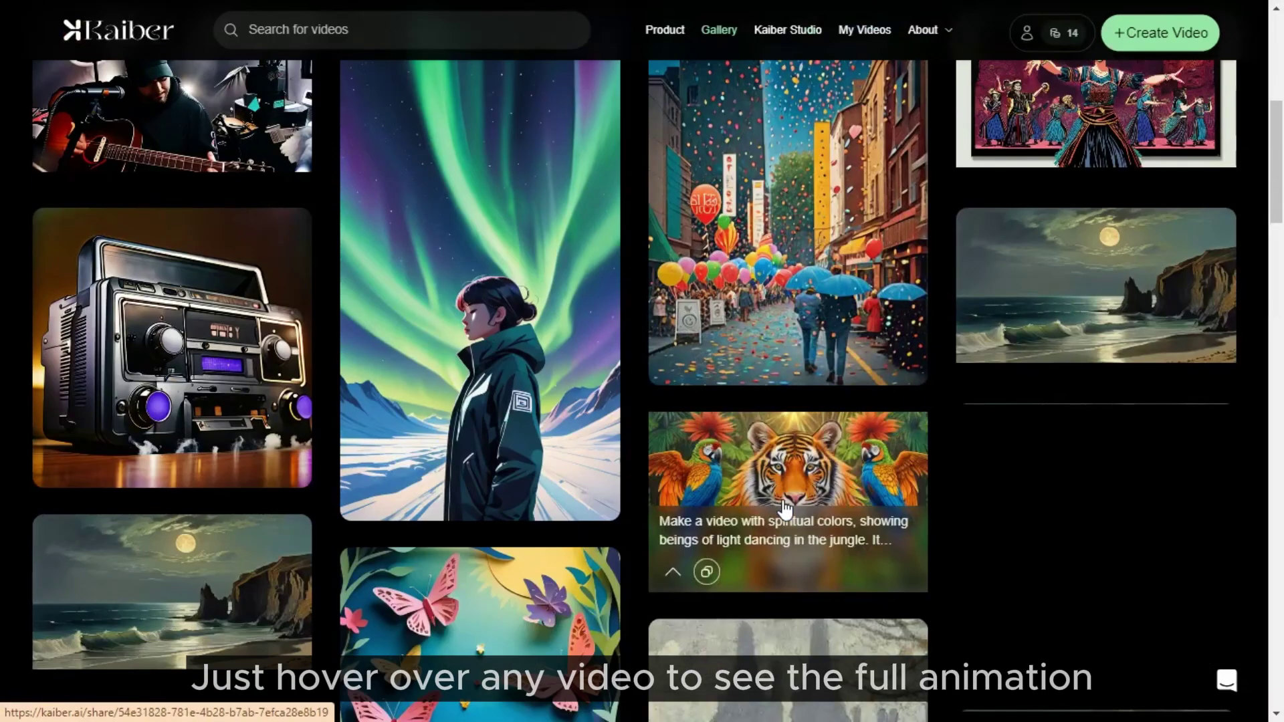
{"action": "scroll", "coordinate": [789, 508], "scroll_direction": "down", "scroll_amount": 10}
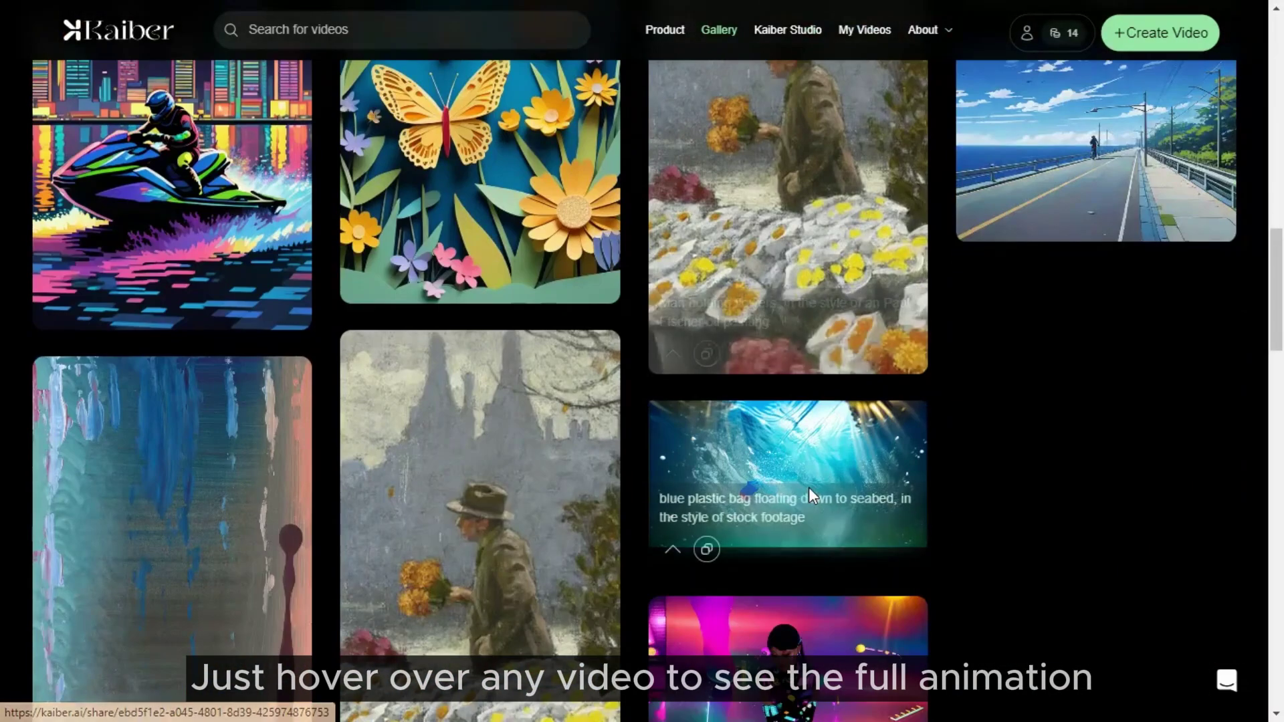
{"action": "scroll", "coordinate": [811, 493], "scroll_direction": "down", "scroll_amount": 6}
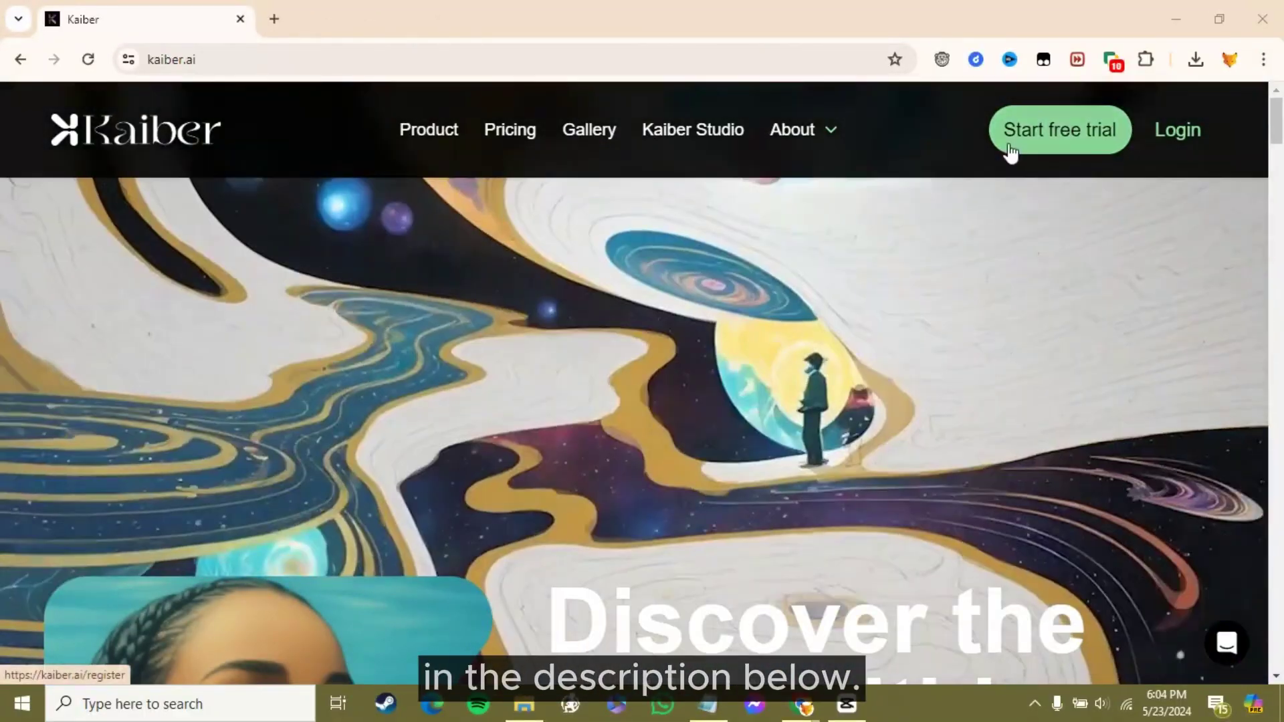
Step: Open the free-trial sign-up form and review its email/password registration fields
{"action": "left_click", "coordinate": [1010, 150]}
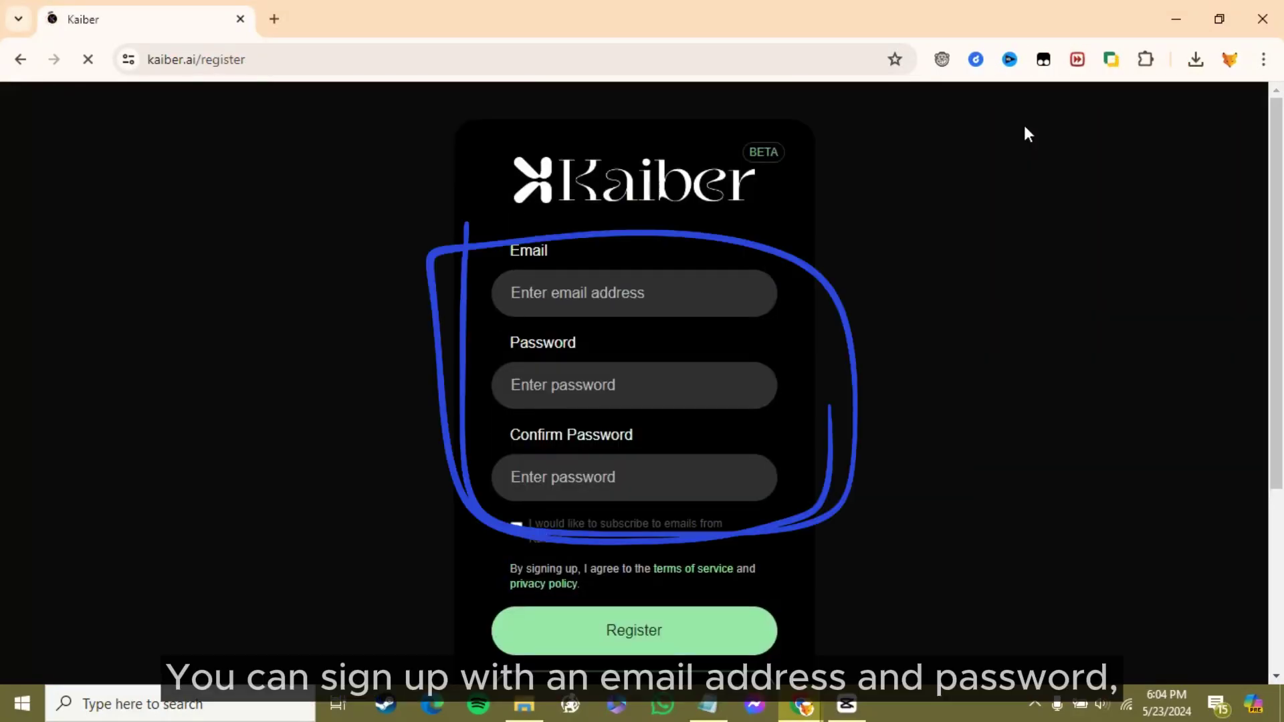
{"action": "scroll", "coordinate": [756, 461], "scroll_direction": "down", "scroll_amount": 4}
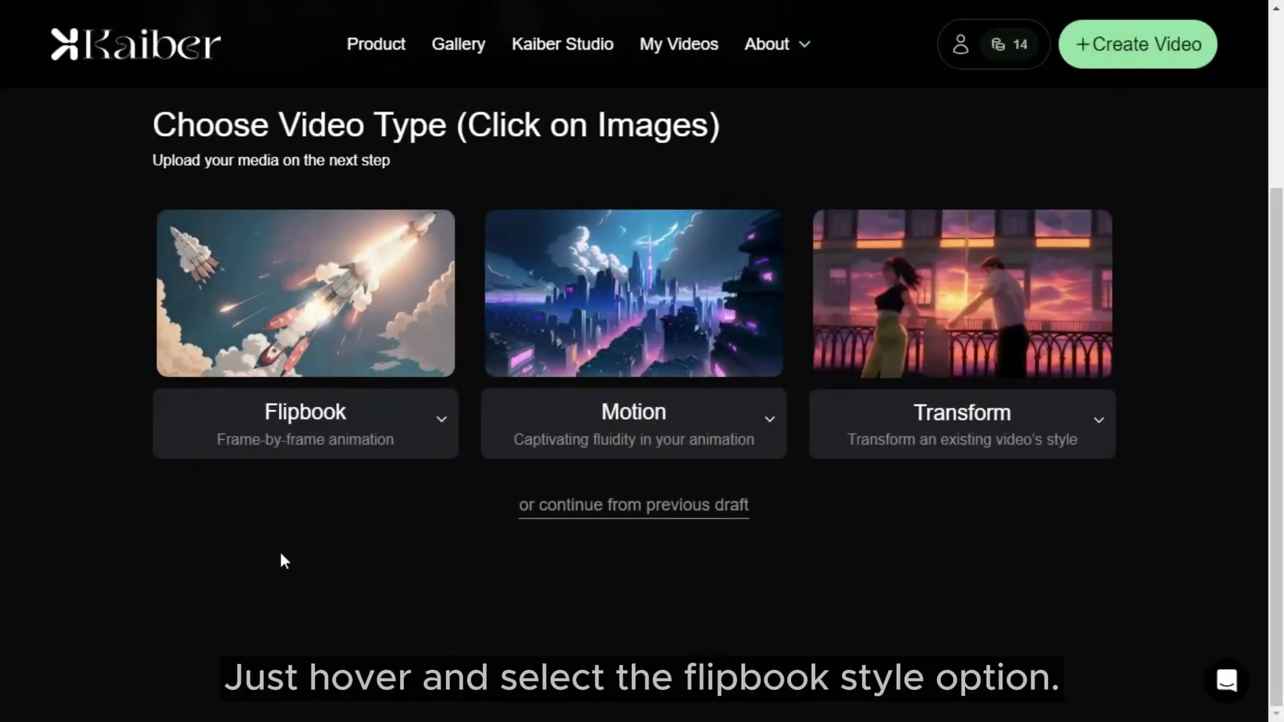
Step: Start a Flipbook video, try the Steampunk Workshop, Apocalyptic Tokyo and Speakeasy ideas, then paste the ChatGPT script as subject
{"action": "left_click", "coordinate": [346, 353]}
{"action": "left_click", "coordinate": [653, 519]}
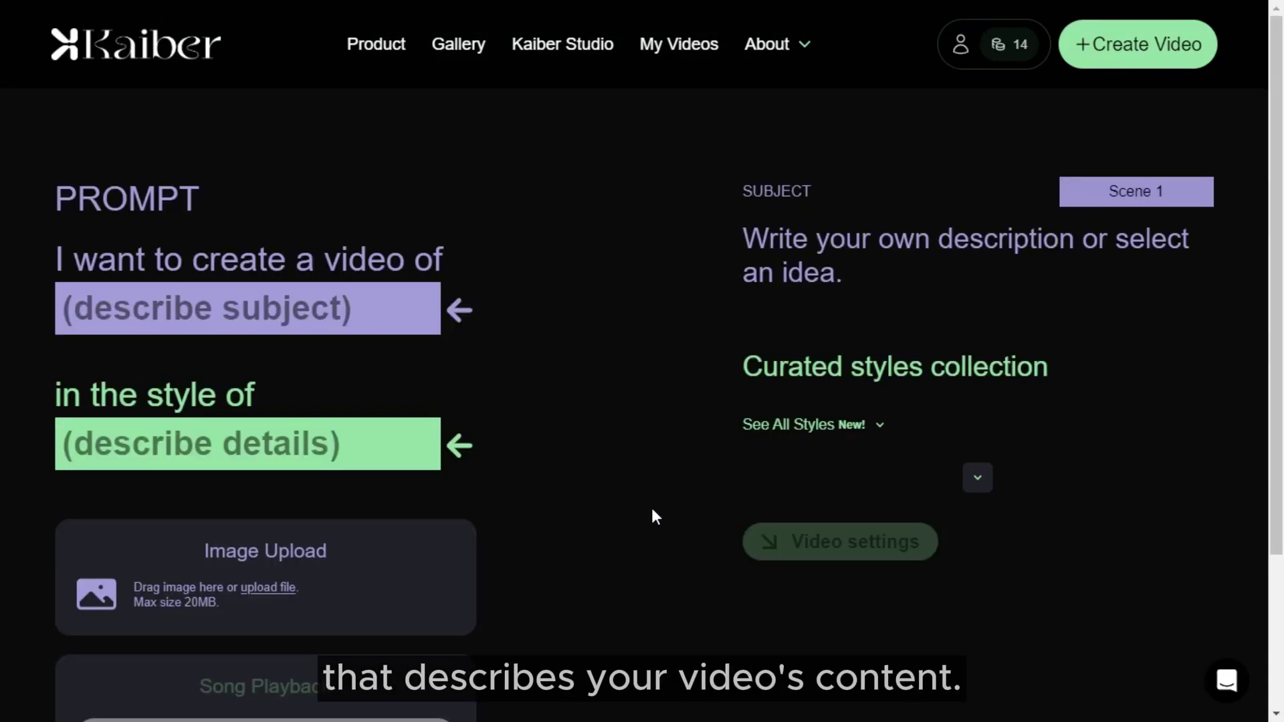
{"action": "left_click", "coordinate": [795, 338]}
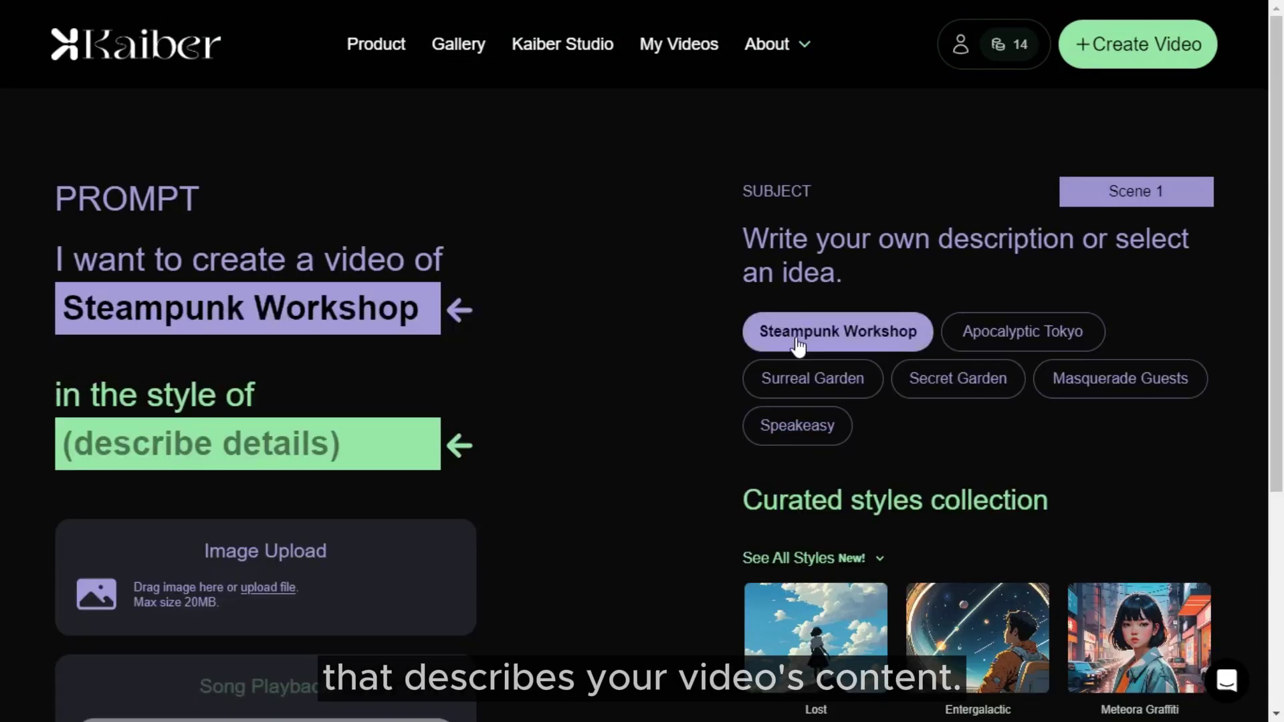
{"action": "left_click", "coordinate": [1037, 355]}
{"action": "left_click", "coordinate": [795, 437]}
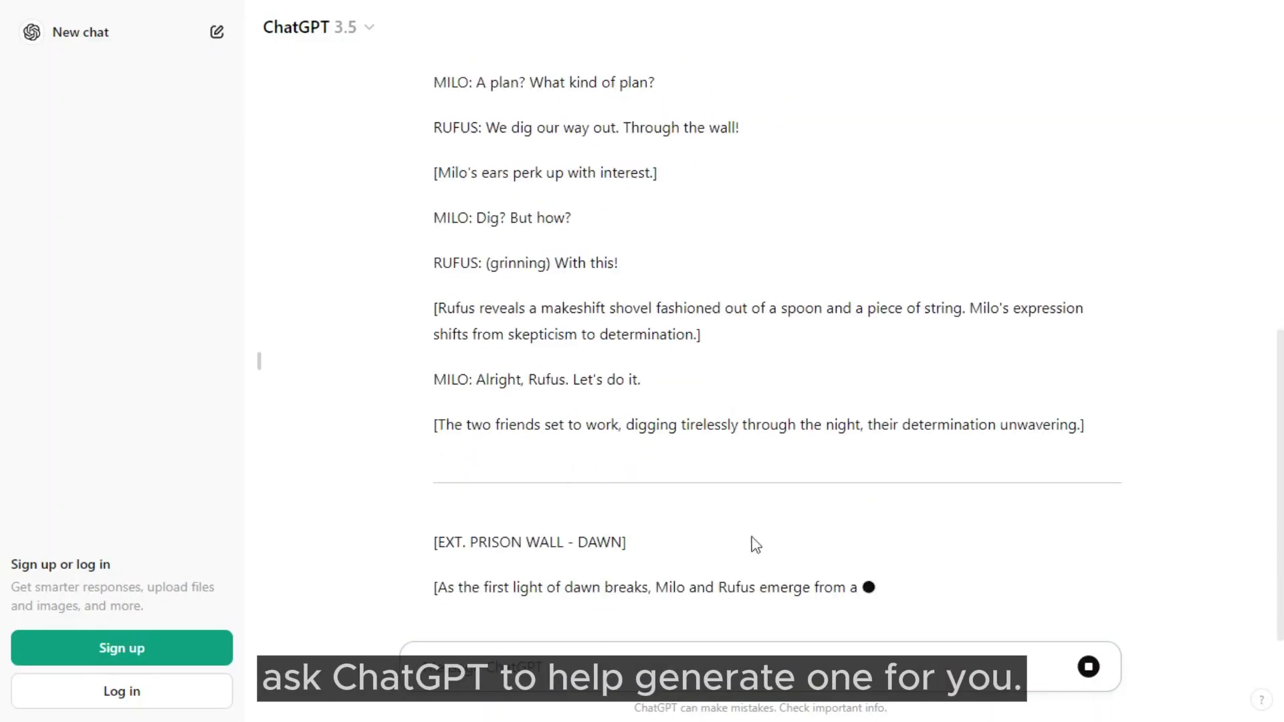
{"action": "left_click_drag", "start_coordinate": [436, 134], "coordinate": [691, 450]}
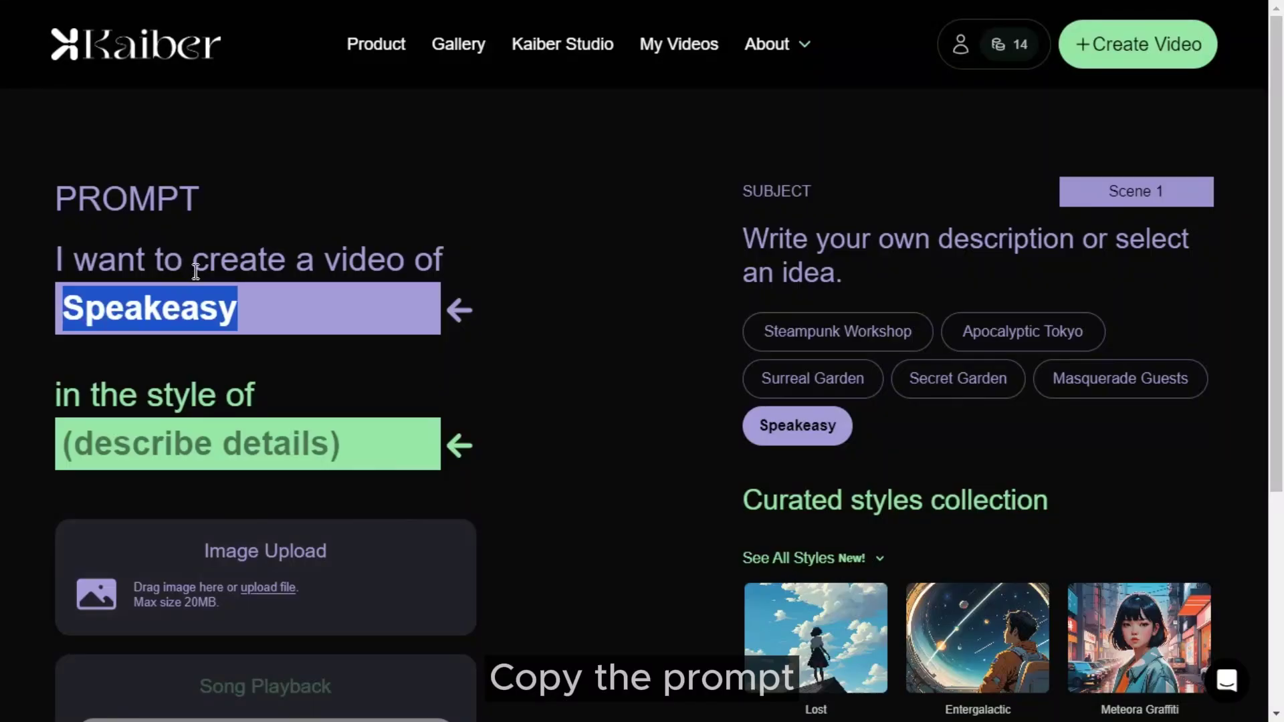
{"action": "type", "text": "[EXT. PRISON WALL - DAWN]  [As the first light of dawn breaks, Milo and Rufus emerge from a hole in the ground, dirt-covered but triumphant.]  MILO: We did it, Rufus! We're free!  [Rufus throws his arm around Milo's shoulder, and together they gaze out into the vast expanse of the outside world, ready for whatever adventures lie ahead.]  RUFUS: (grinning) This is just the beginning, Milo. Just the beginning.  [As they walk off into the sunrise, the screen fades to black, leaving us with a sense of hope and possibility.]"}
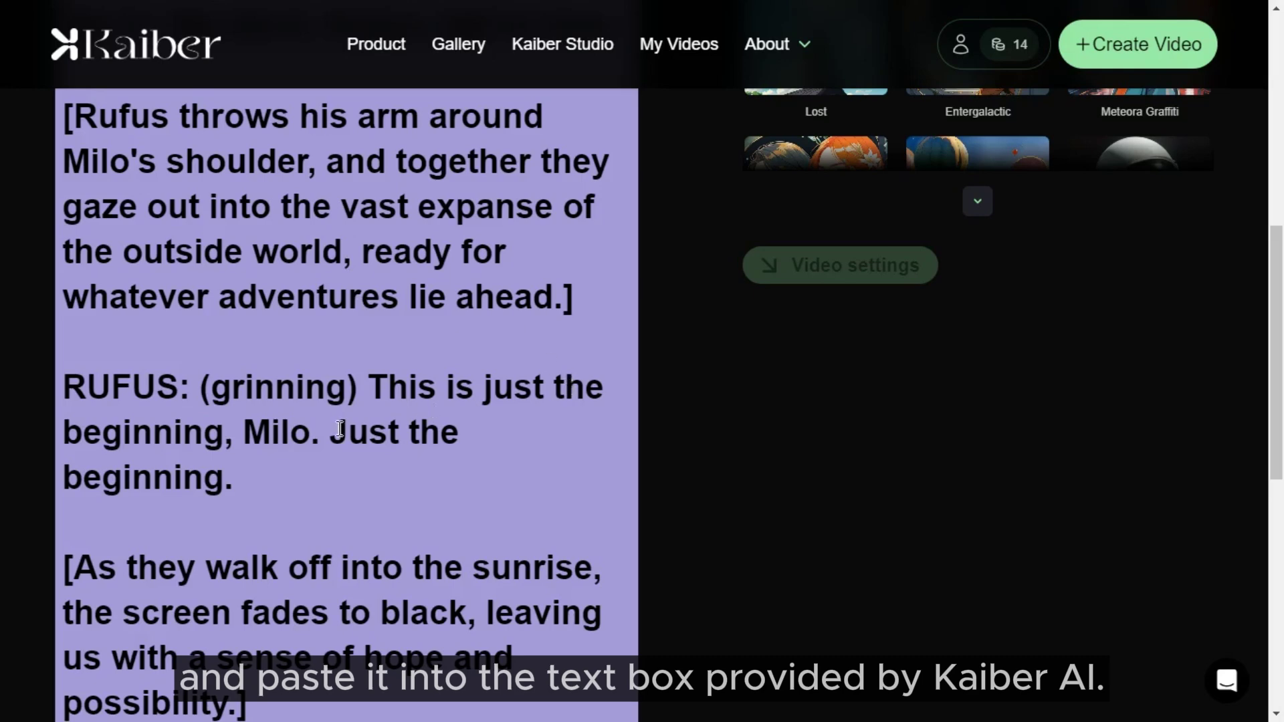
Step: Apply the 3D Rendering curated style and open the video settings
{"action": "scroll", "coordinate": [551, 369], "scroll_direction": "down", "scroll_amount": 10}
{"action": "scroll", "coordinate": [464, 418], "scroll_direction": "up", "scroll_amount": 4}
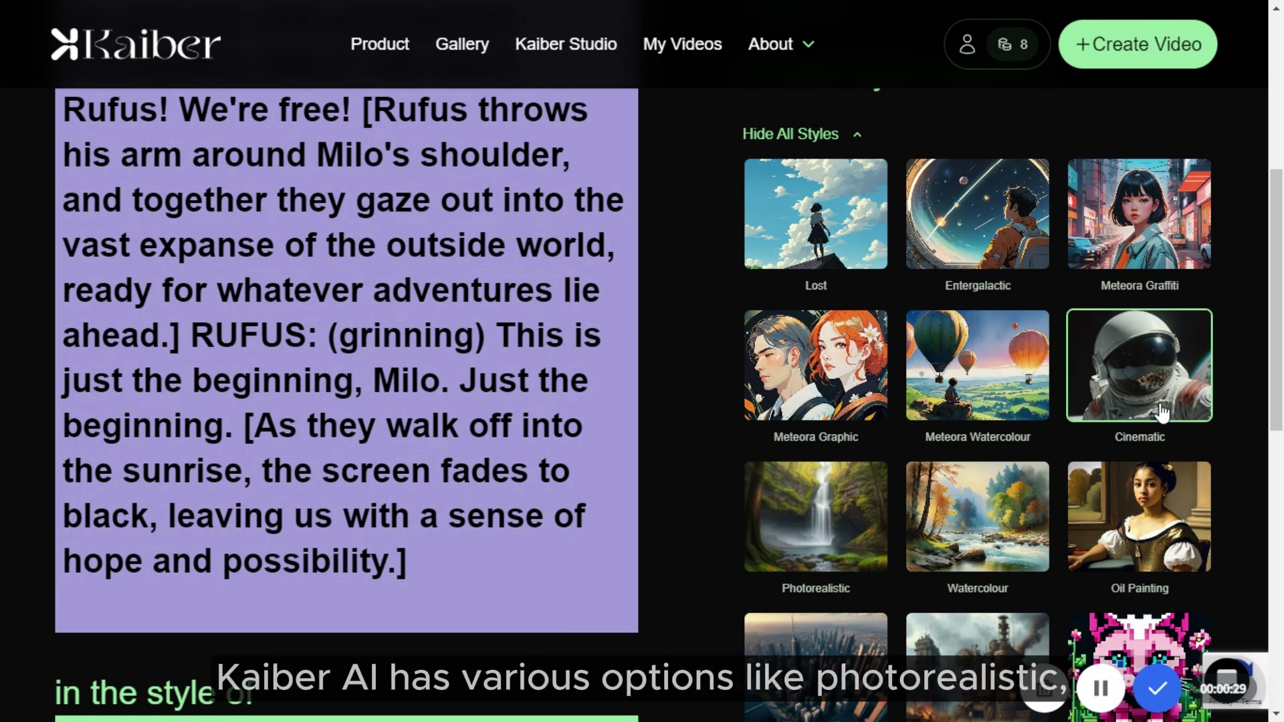
{"action": "scroll", "coordinate": [1162, 411], "scroll_direction": "down", "scroll_amount": 3}
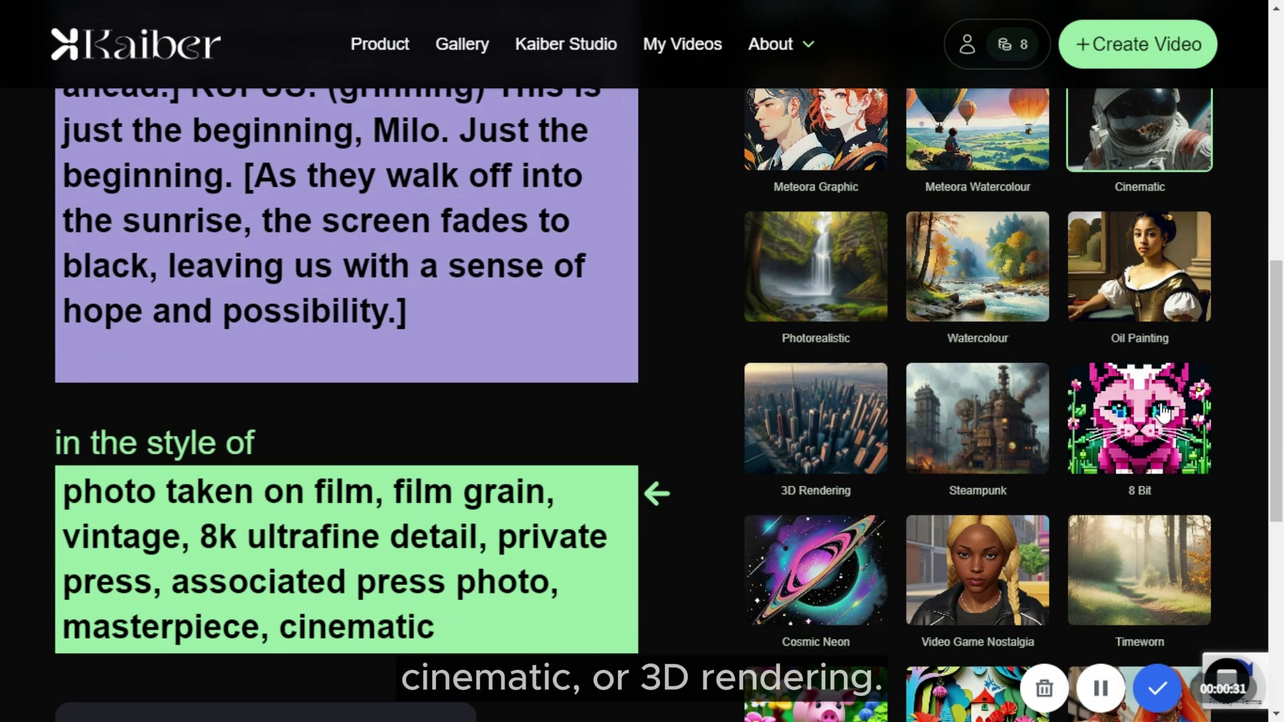
{"action": "scroll", "coordinate": [1161, 411], "scroll_direction": "down", "scroll_amount": 3}
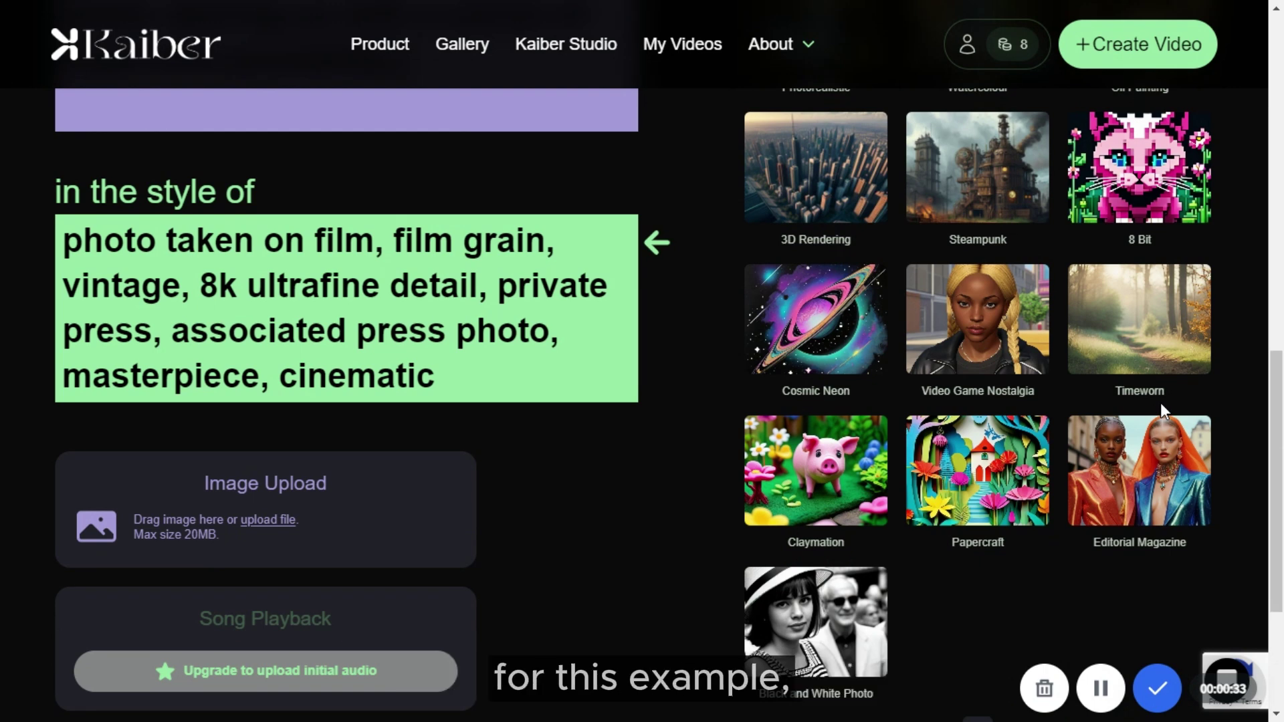
{"action": "left_click", "coordinate": [832, 178]}
{"action": "scroll", "coordinate": [851, 228], "scroll_direction": "up", "scroll_amount": 3}
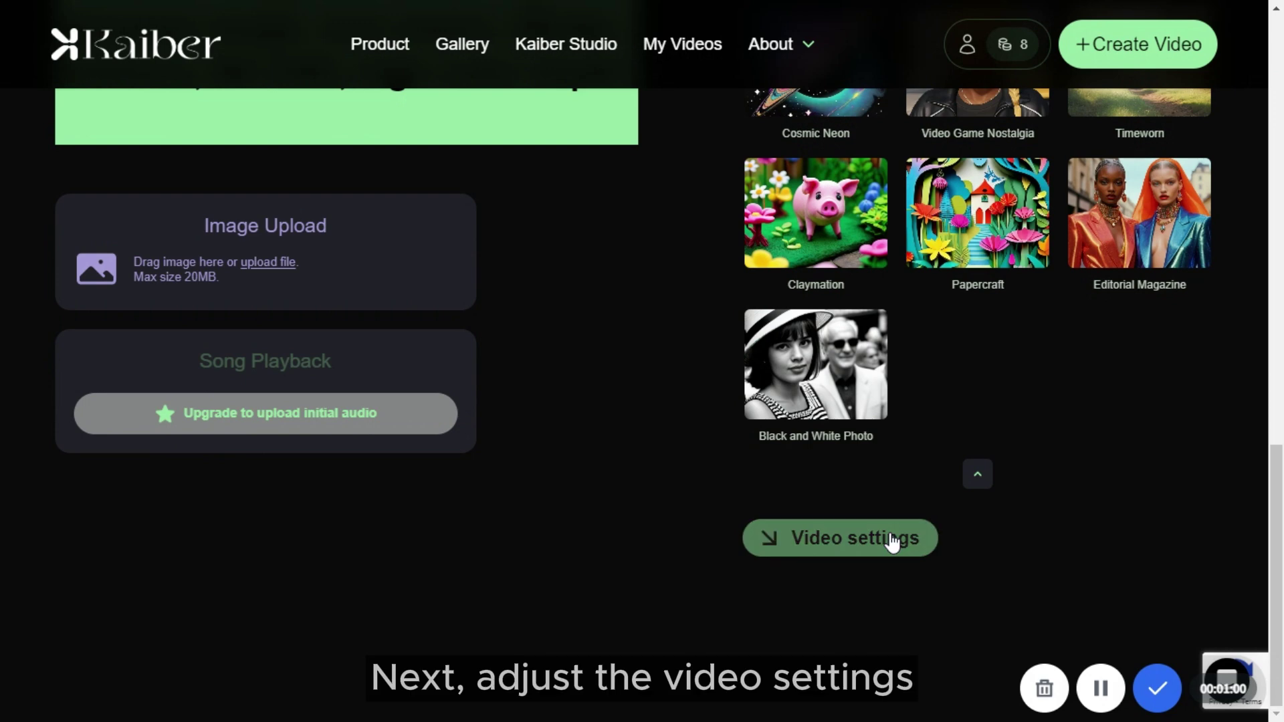
{"action": "left_click", "coordinate": [894, 539]}
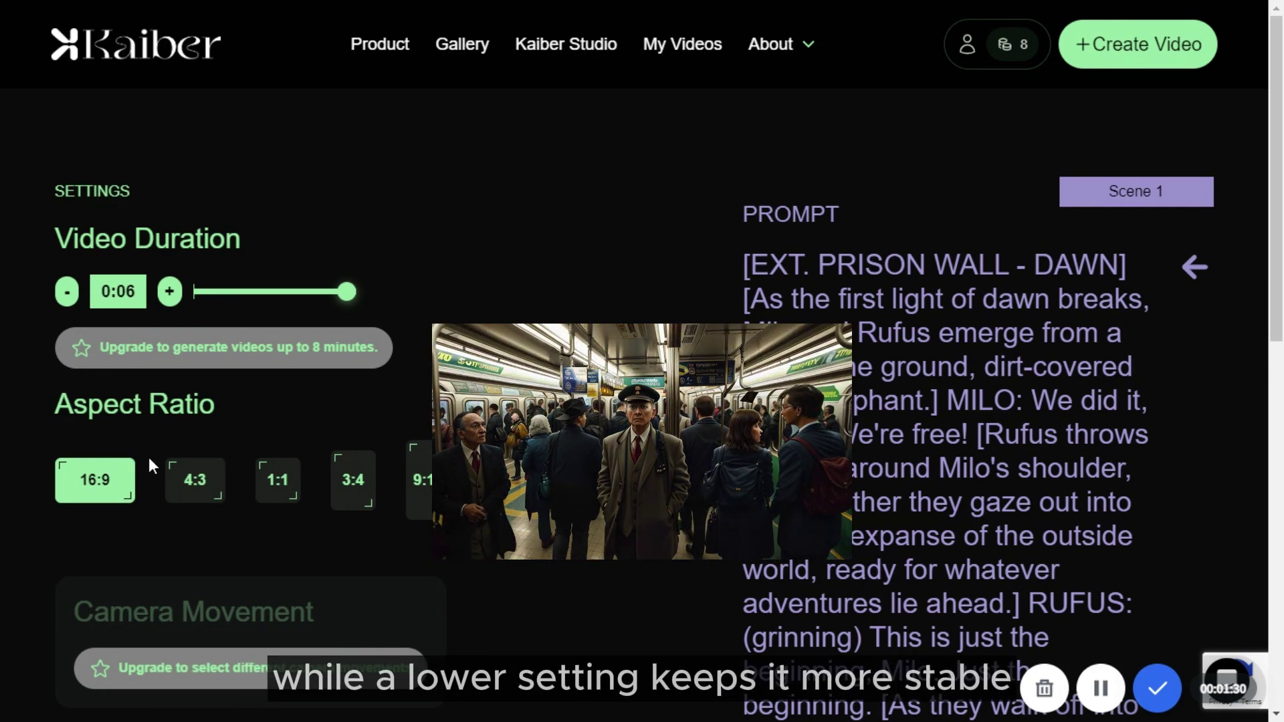
Step: Raise Scene 1's Evolve slider from 4 to 6
{"action": "scroll", "coordinate": [267, 390], "scroll_direction": "down", "scroll_amount": 6}
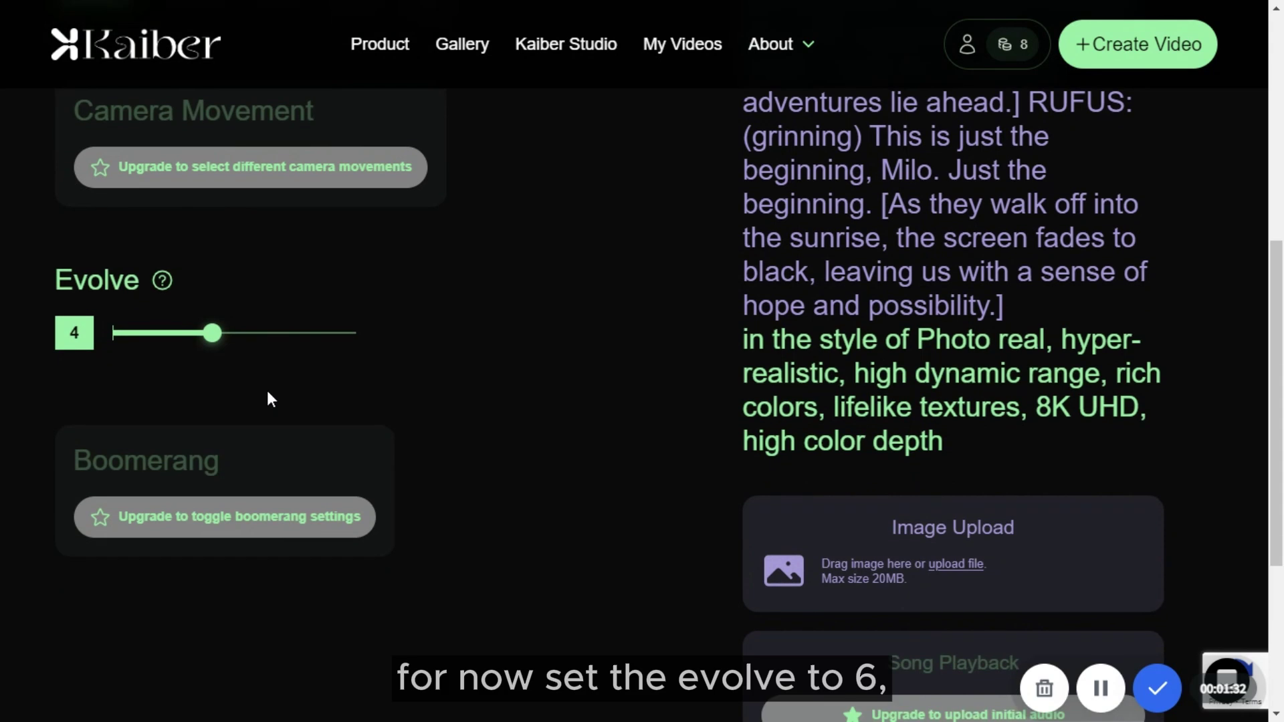
{"action": "left_click", "coordinate": [243, 342]}
{"action": "left_click", "coordinate": [270, 345]}
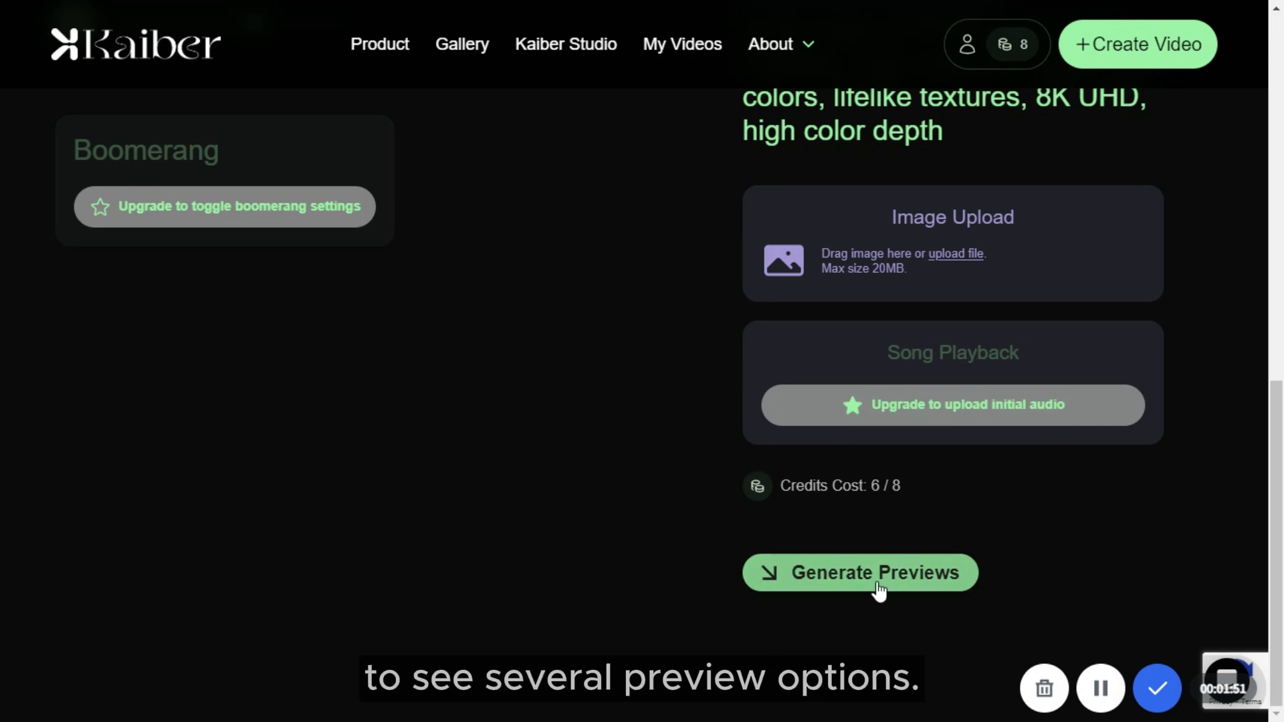
Step: Generate previews, render the prison-escape Flipbook from a chosen preview, and start a Motion video
{"action": "left_click", "coordinate": [879, 591]}
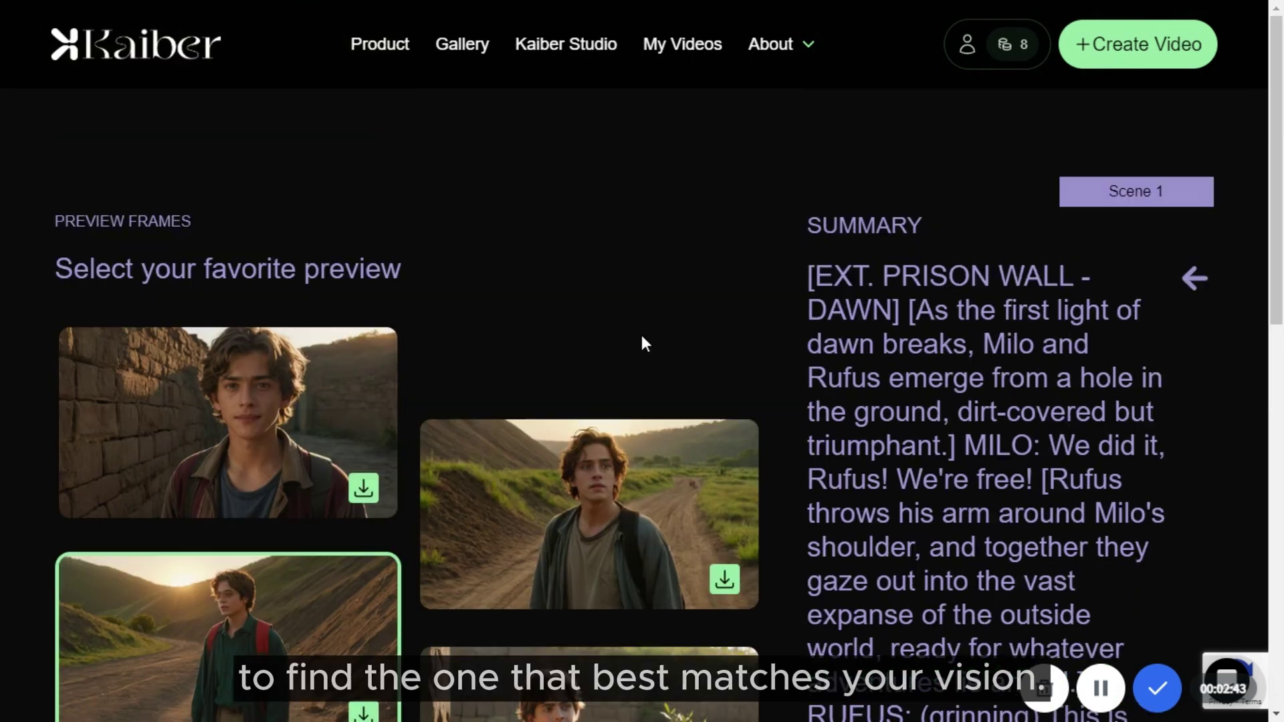
{"action": "scroll", "coordinate": [1030, 325], "scroll_direction": "down", "scroll_amount": 10}
{"action": "scroll", "coordinate": [1045, 334], "scroll_direction": "down", "scroll_amount": 2}
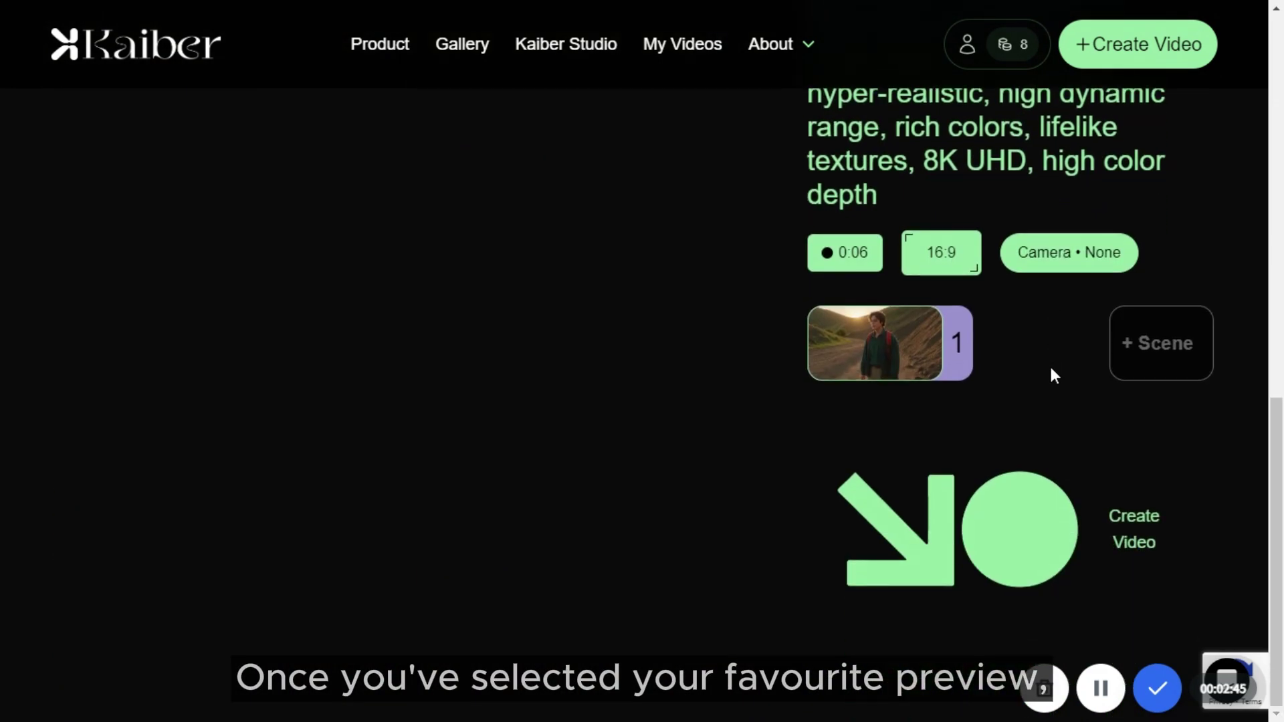
{"action": "left_click", "coordinate": [1078, 529]}
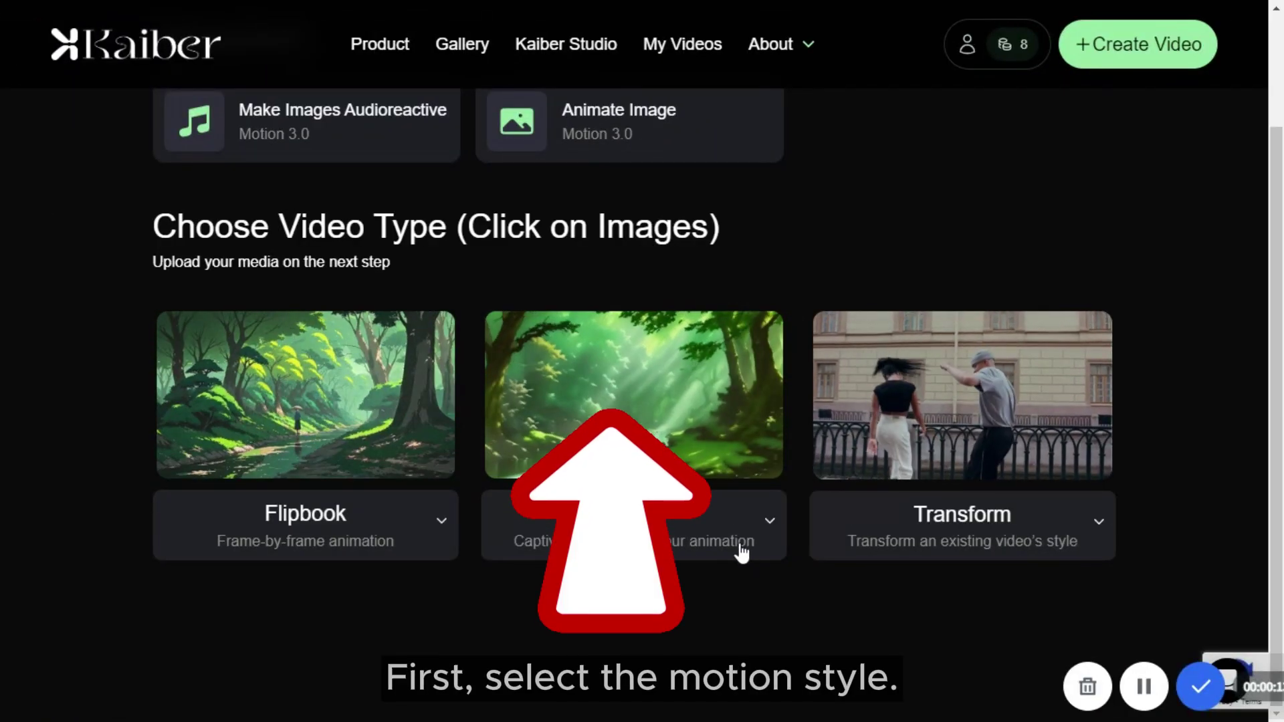
{"action": "left_click", "coordinate": [741, 553]}
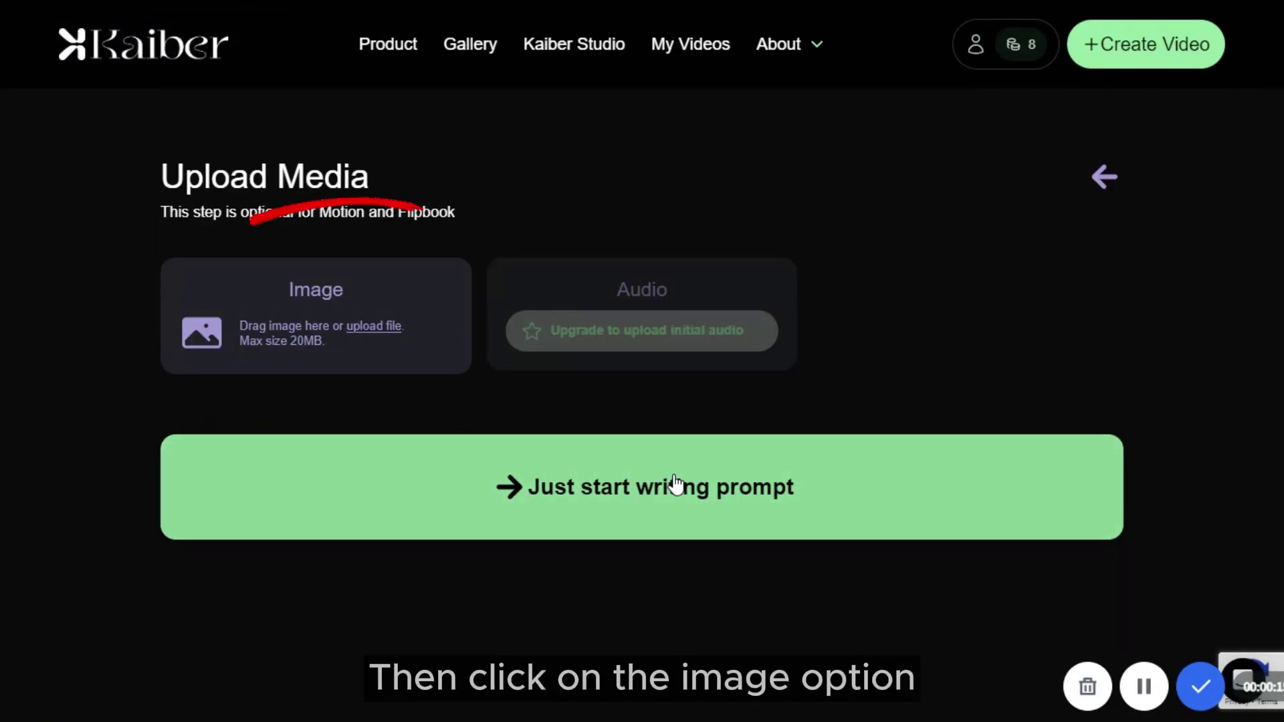
Step: Upload a portrait photo and autofill the subject as 'cap fabric waving gently' with Photorealistic style
{"action": "left_click", "coordinate": [375, 352]}
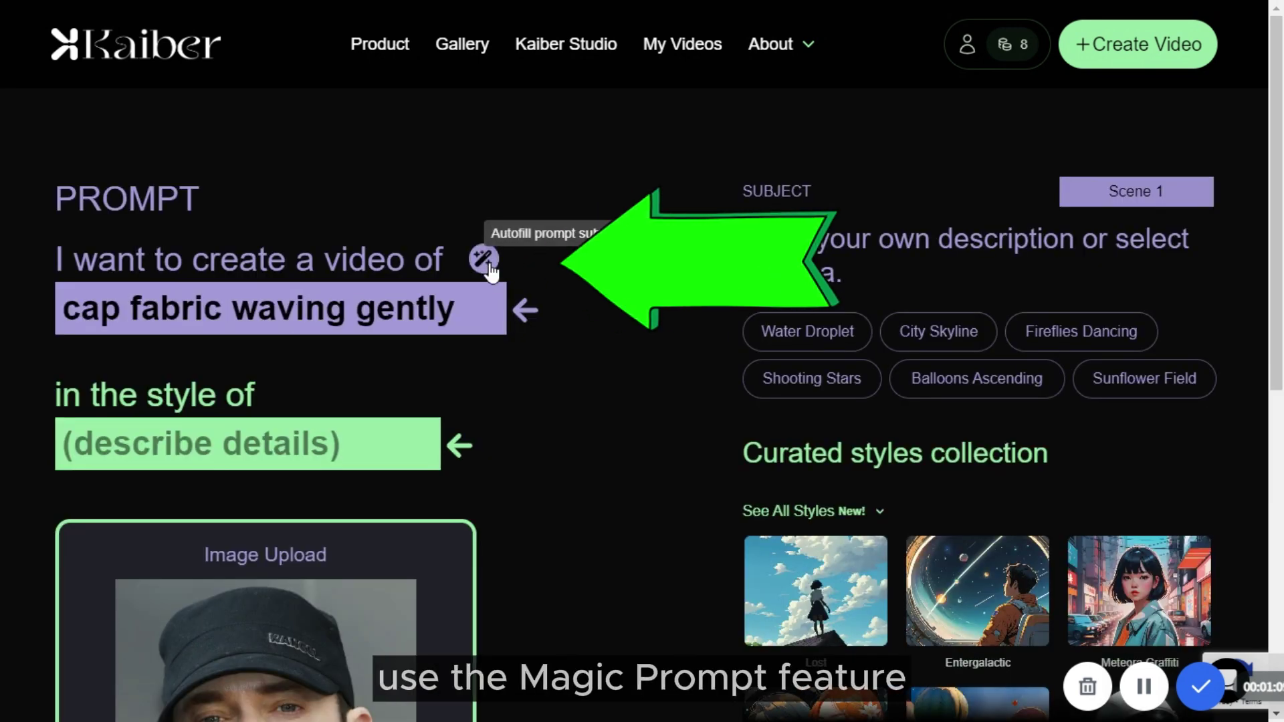
{"action": "left_click", "coordinate": [486, 263]}
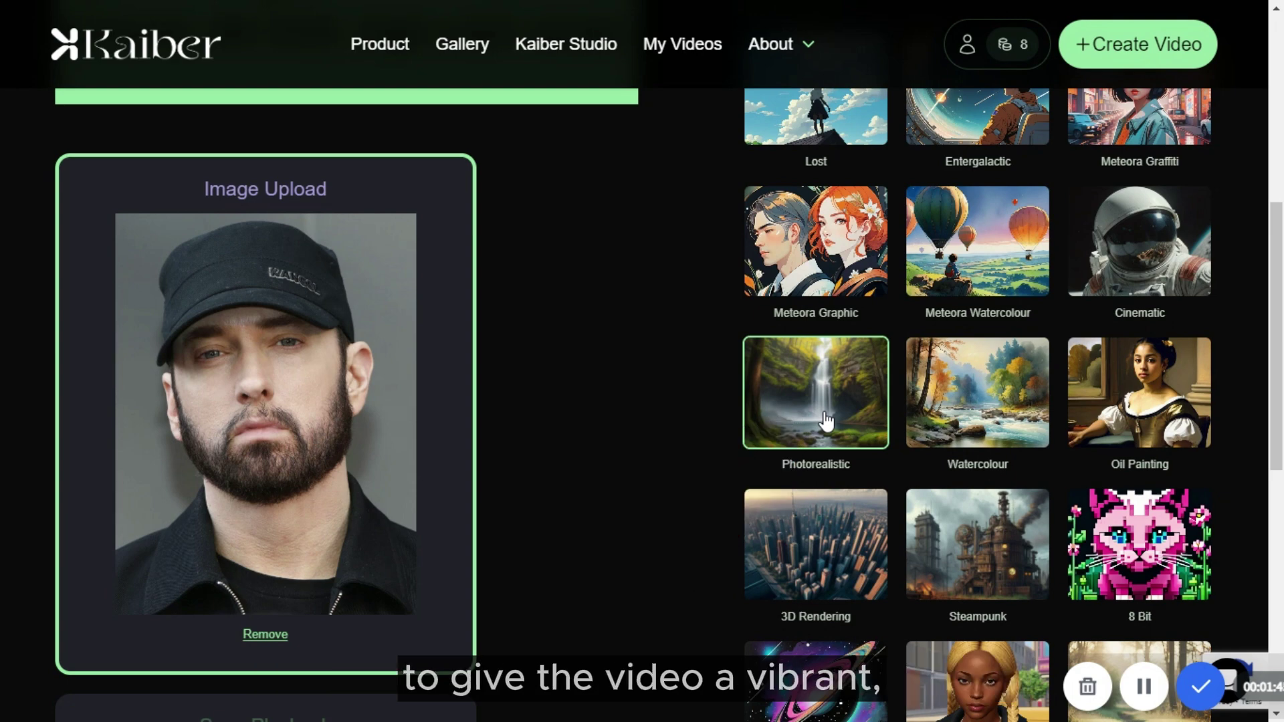
{"action": "scroll", "coordinate": [902, 396], "scroll_direction": "down", "scroll_amount": 9}
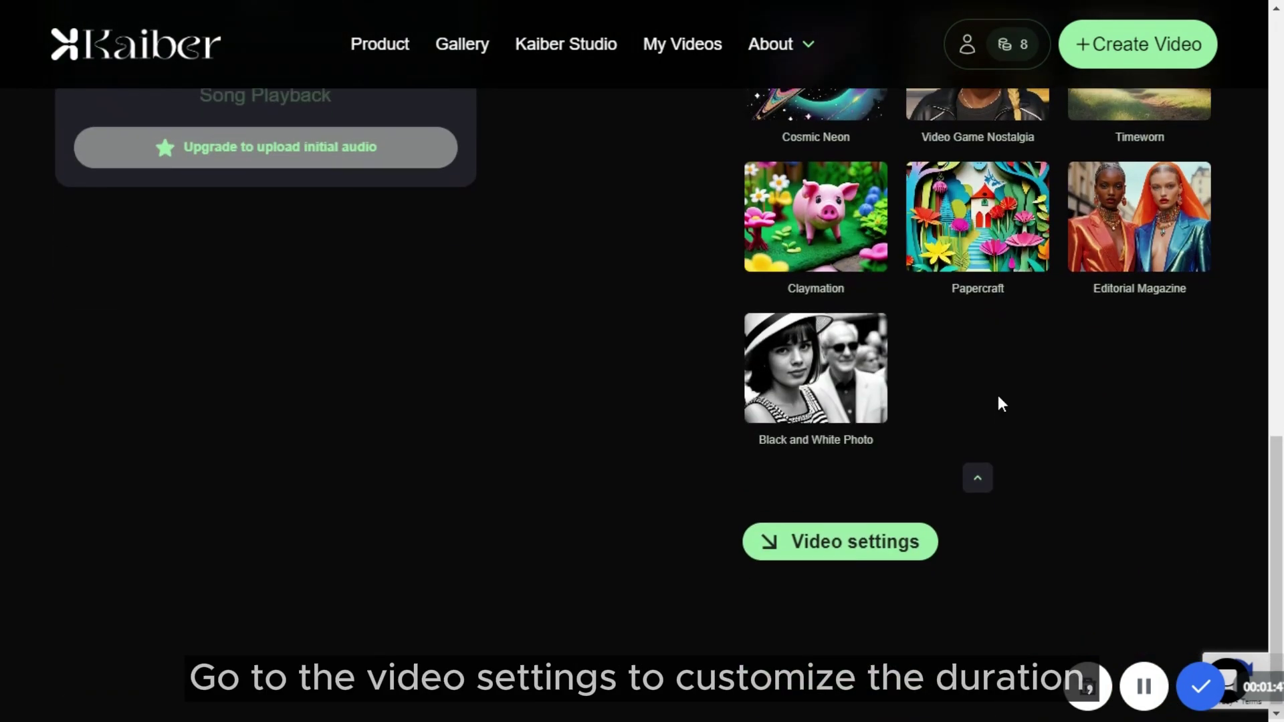
Step: Open the Motion video settings and keep the duration at 0:06
{"action": "left_click", "coordinate": [898, 539]}
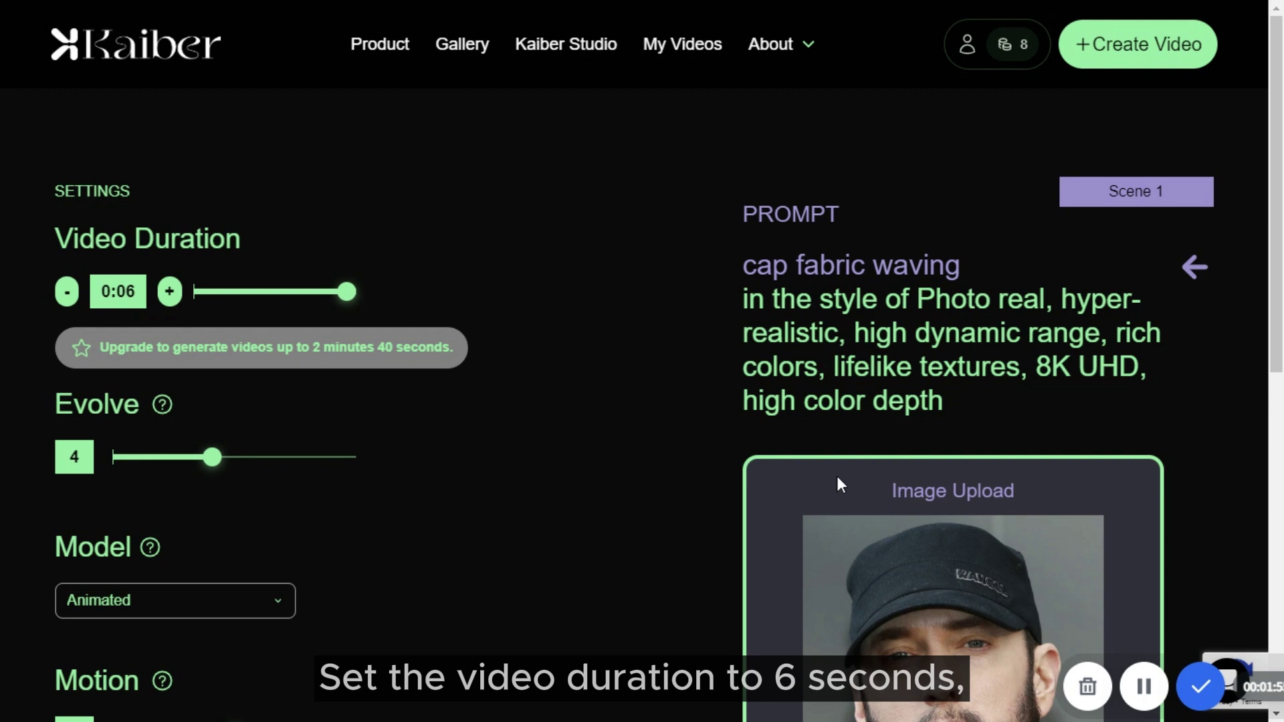
{"action": "left_click", "coordinate": [315, 293]}
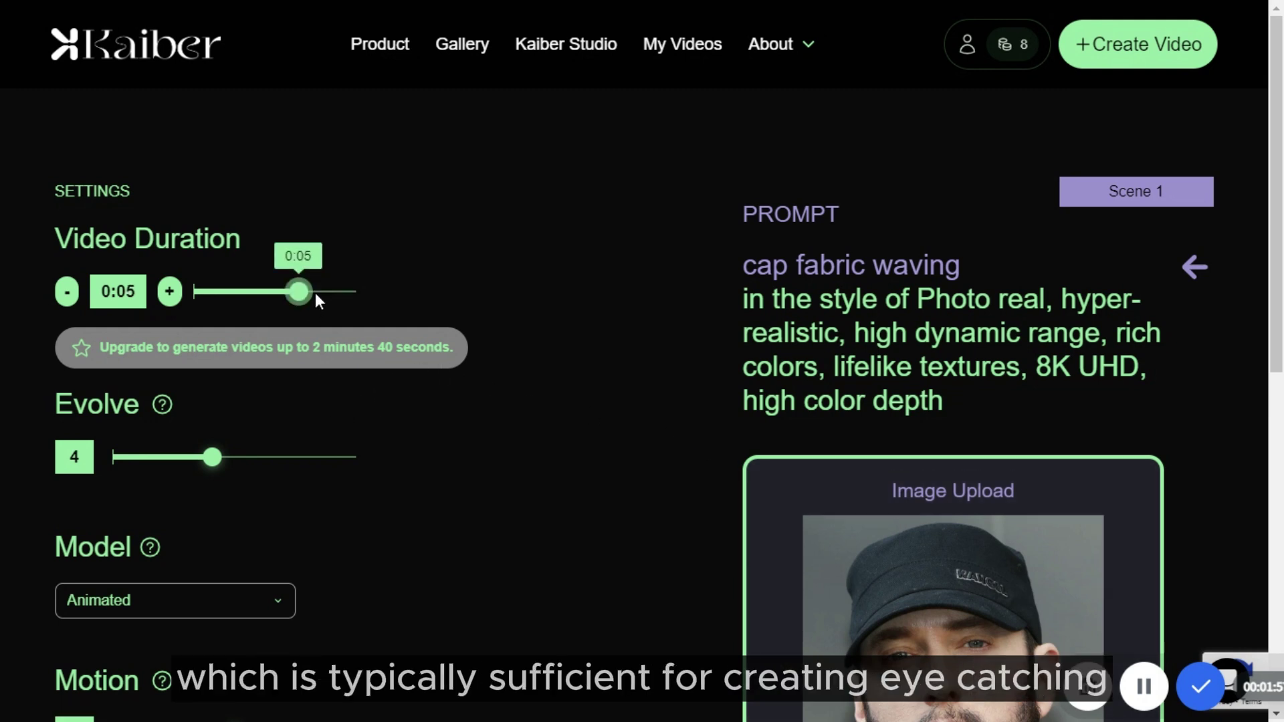
{"action": "left_click_drag", "start_coordinate": [307, 291], "coordinate": [359, 290]}
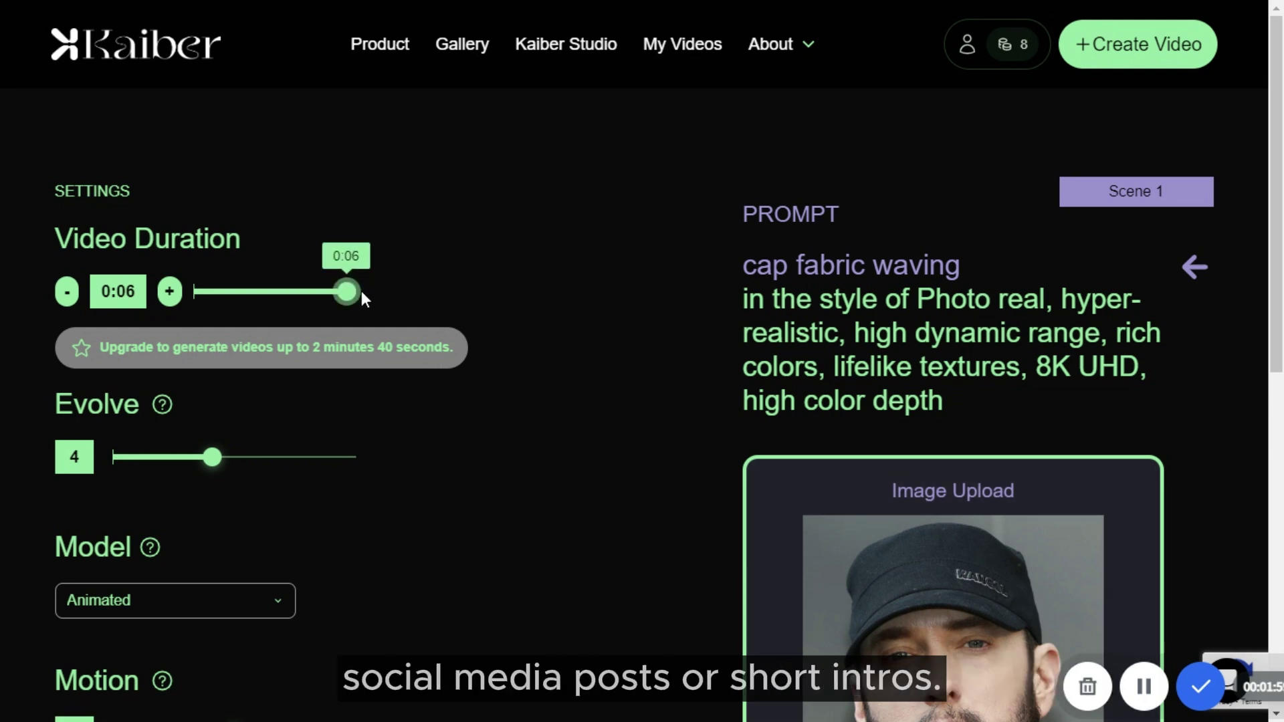
Step: Raise Evolve to 5 and leave Motion strength at 5
{"action": "left_click_drag", "start_coordinate": [214, 459], "coordinate": [246, 461]}
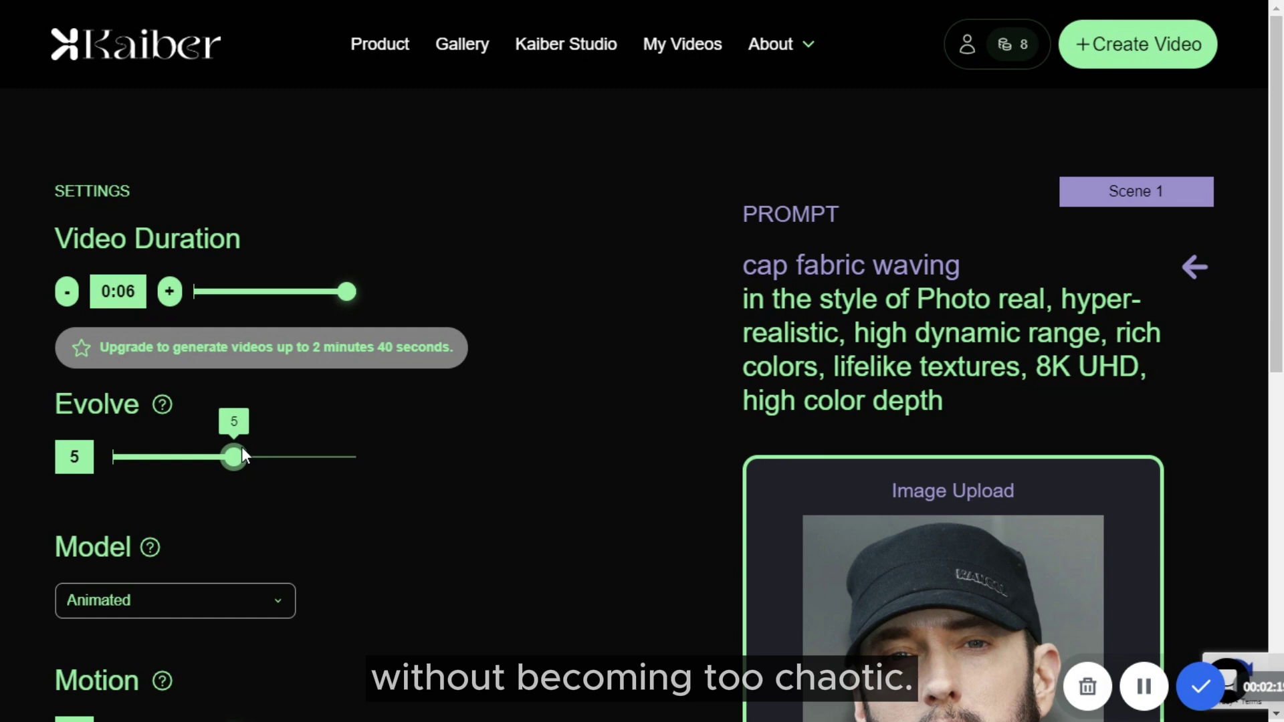
{"action": "scroll", "coordinate": [327, 476], "scroll_direction": "down", "scroll_amount": 3}
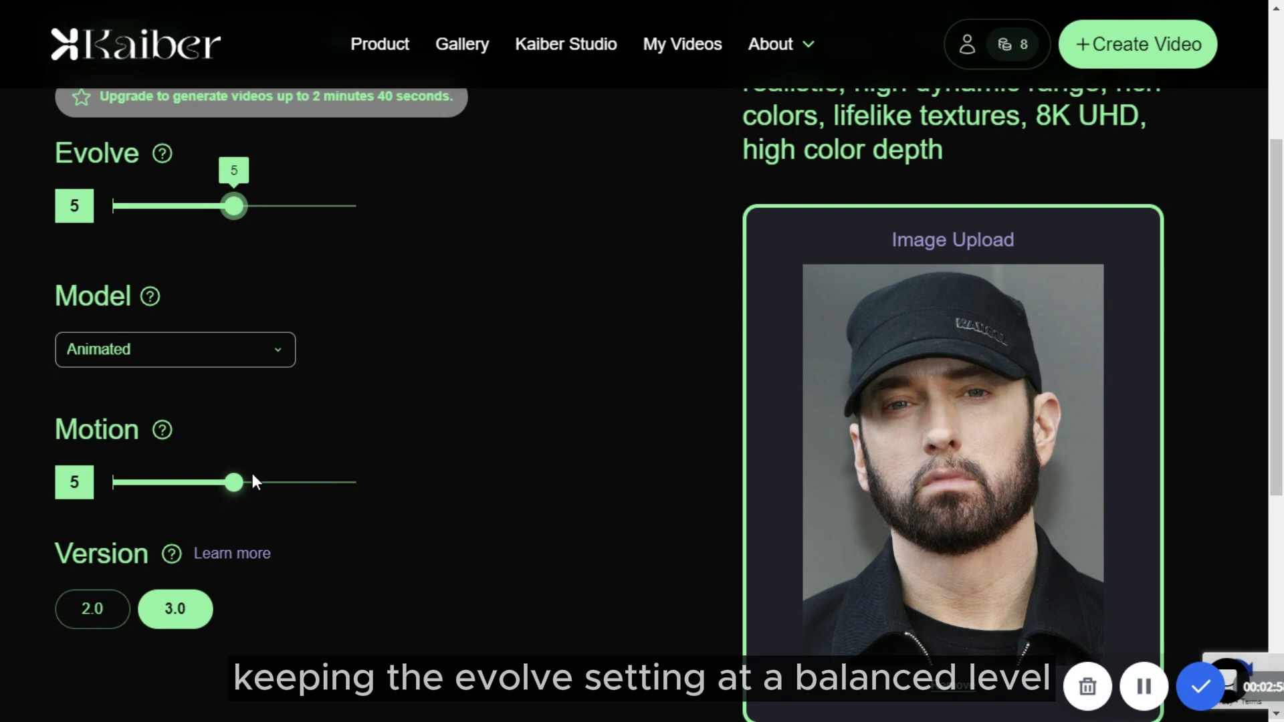
{"action": "left_click", "coordinate": [218, 480]}
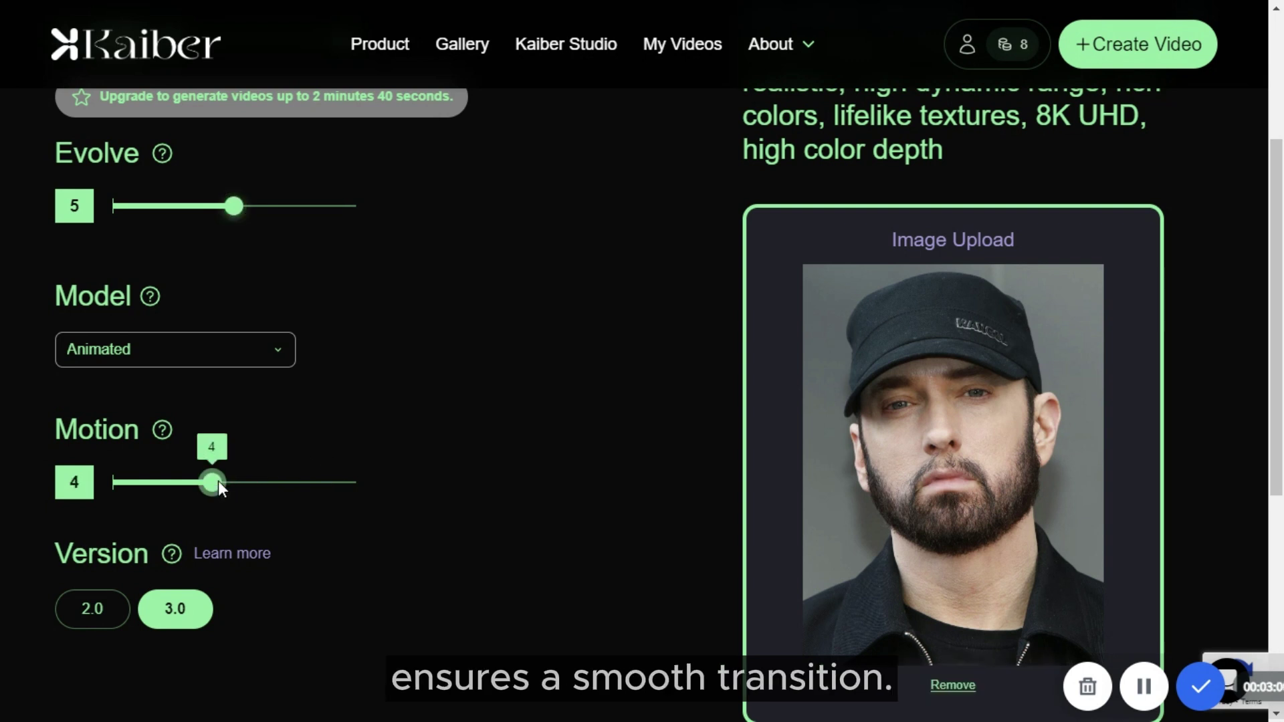
{"action": "left_click", "coordinate": [230, 481]}
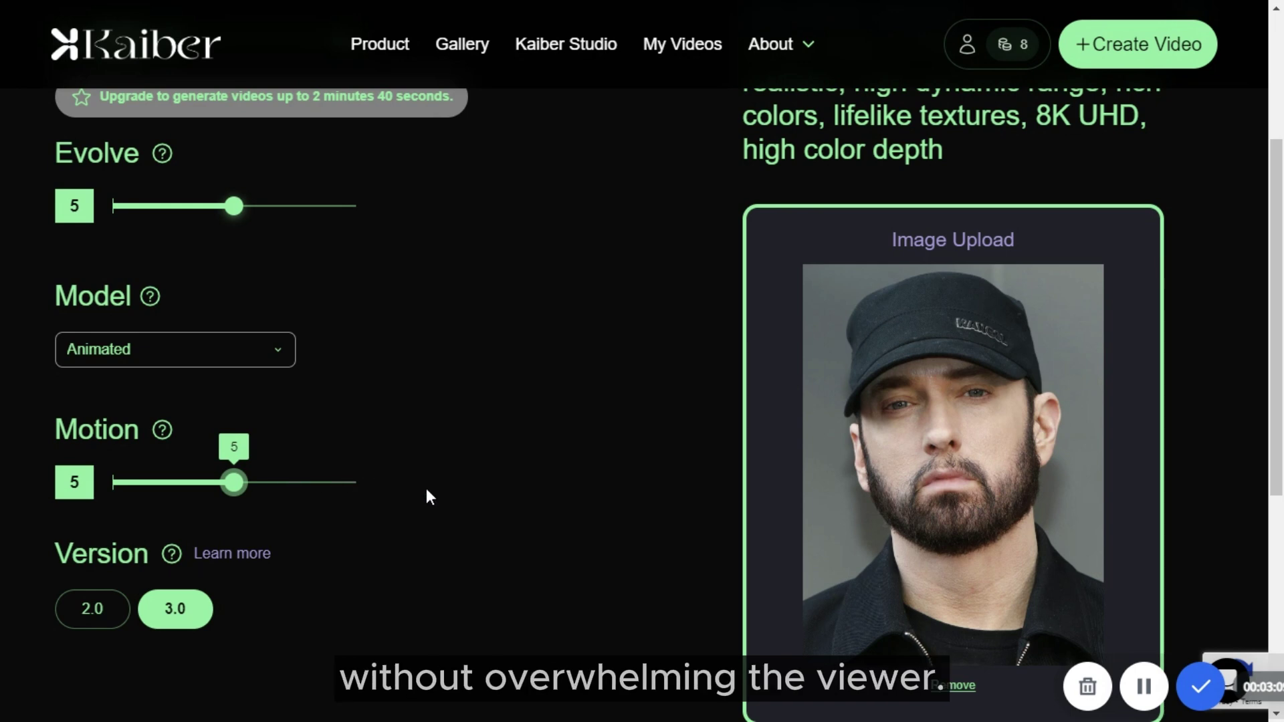
{"action": "scroll", "coordinate": [725, 573], "scroll_direction": "down", "scroll_amount": 6}
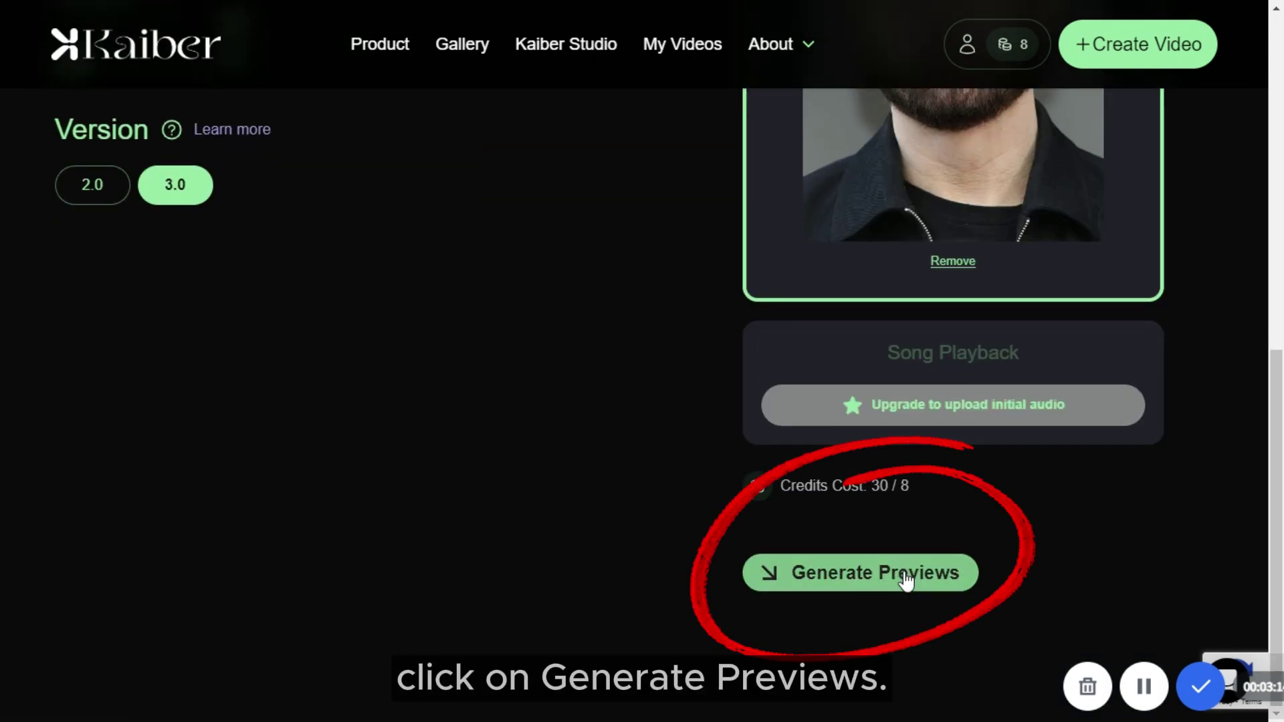
Step: Generate previews of the cap video and render the final video from the man-in-dark-cap preview
{"action": "left_click", "coordinate": [906, 581]}
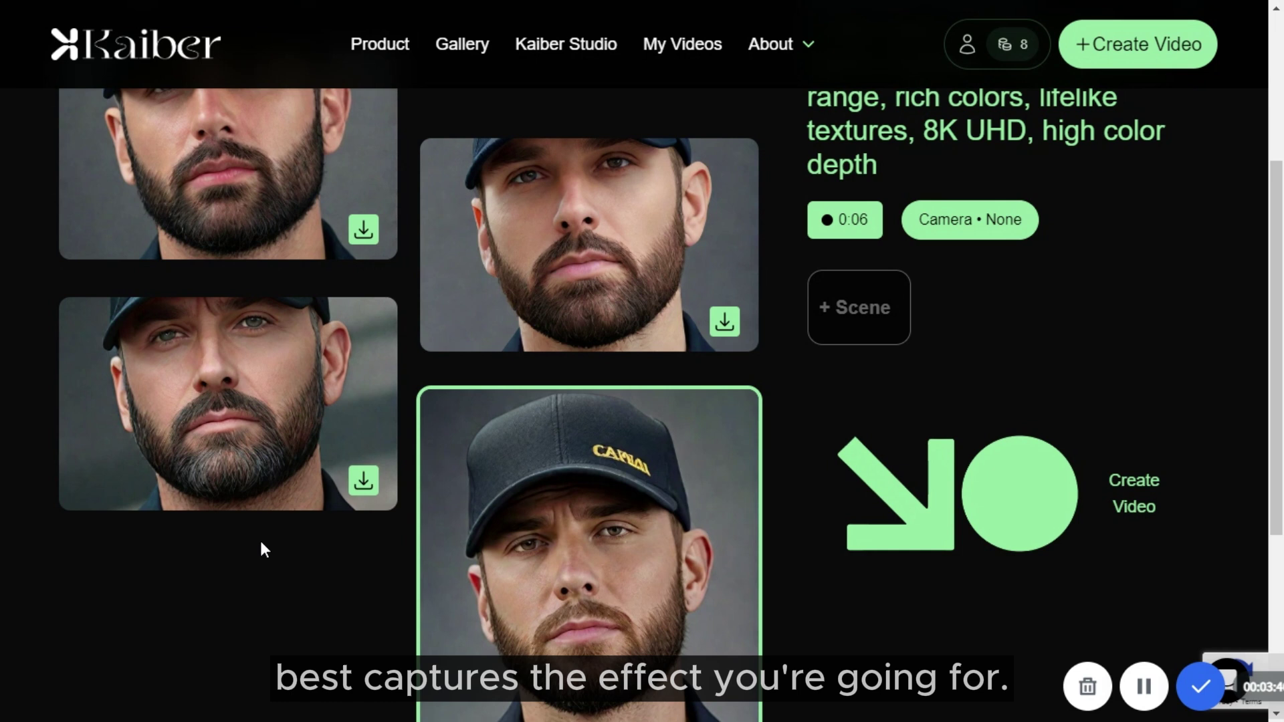
{"action": "left_click", "coordinate": [204, 399]}
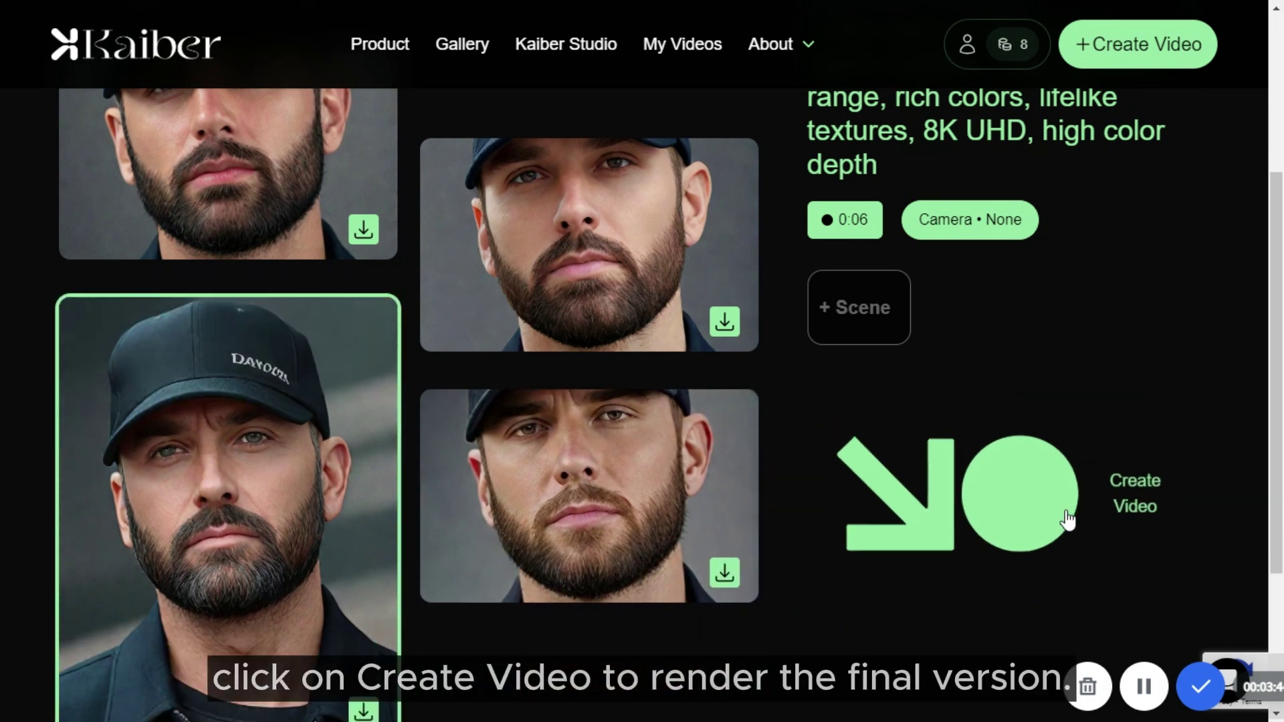
{"action": "left_click", "coordinate": [1067, 518]}
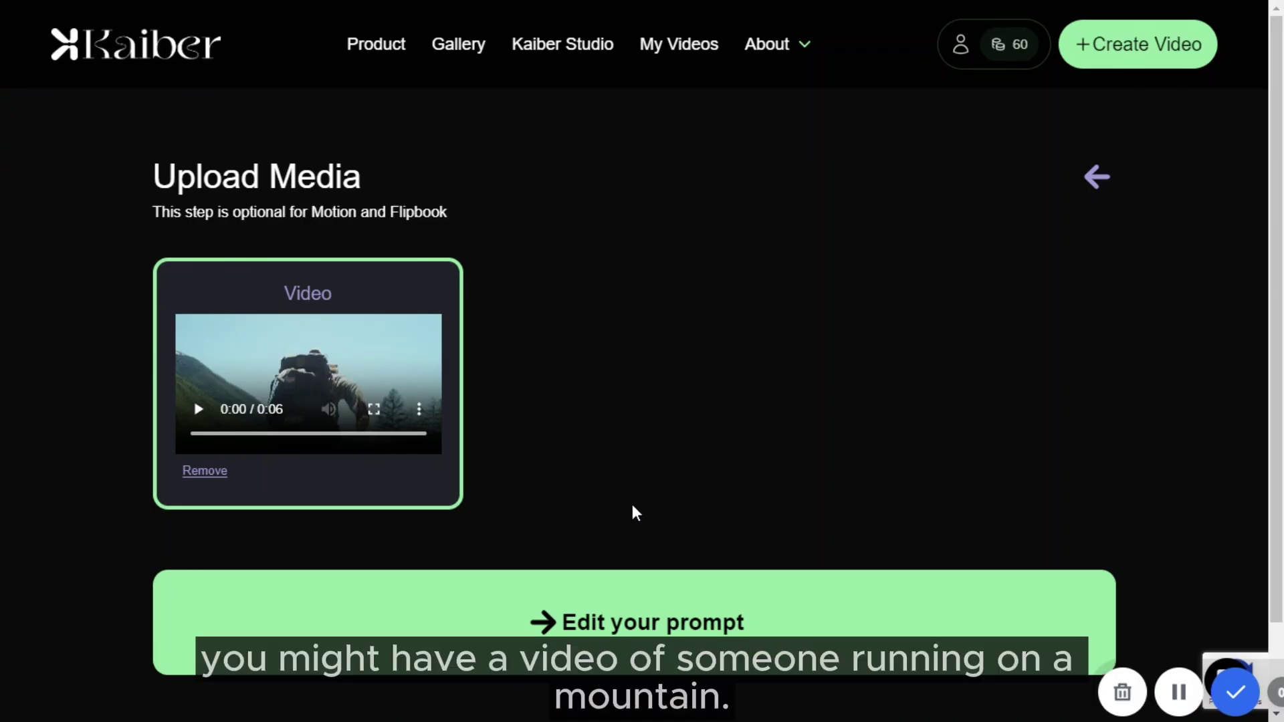
Step: Pick a subject for the transform prompt, trying Dream Library and Carnival Performers, and apply the Photorealistic style
{"action": "key", "text": "ctrl+minus"}
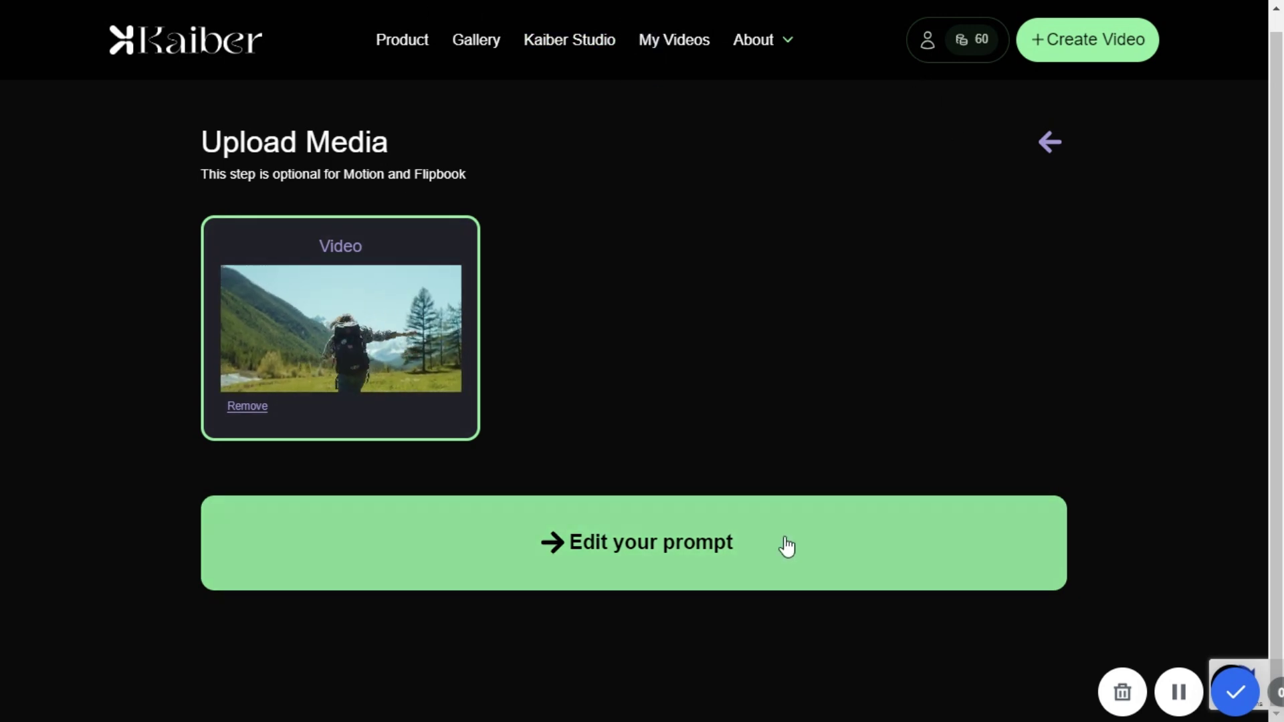
{"action": "left_click", "coordinate": [783, 544]}
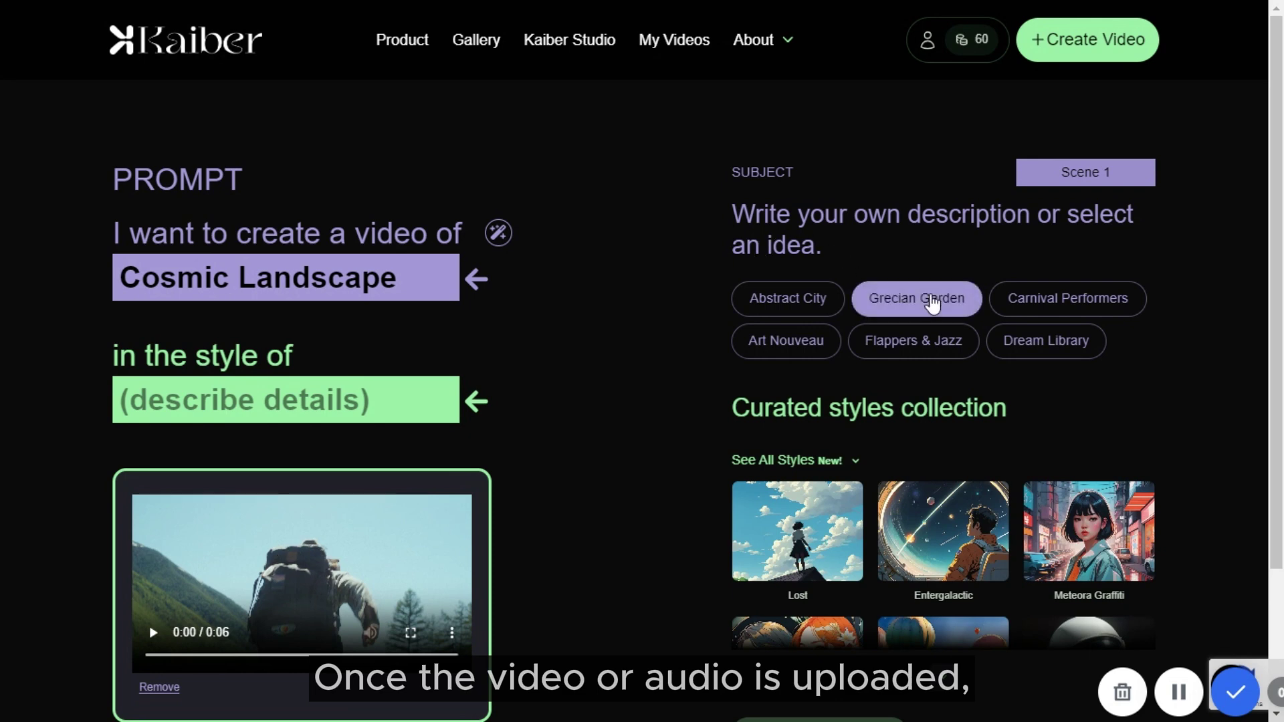
{"action": "left_click", "coordinate": [1044, 347]}
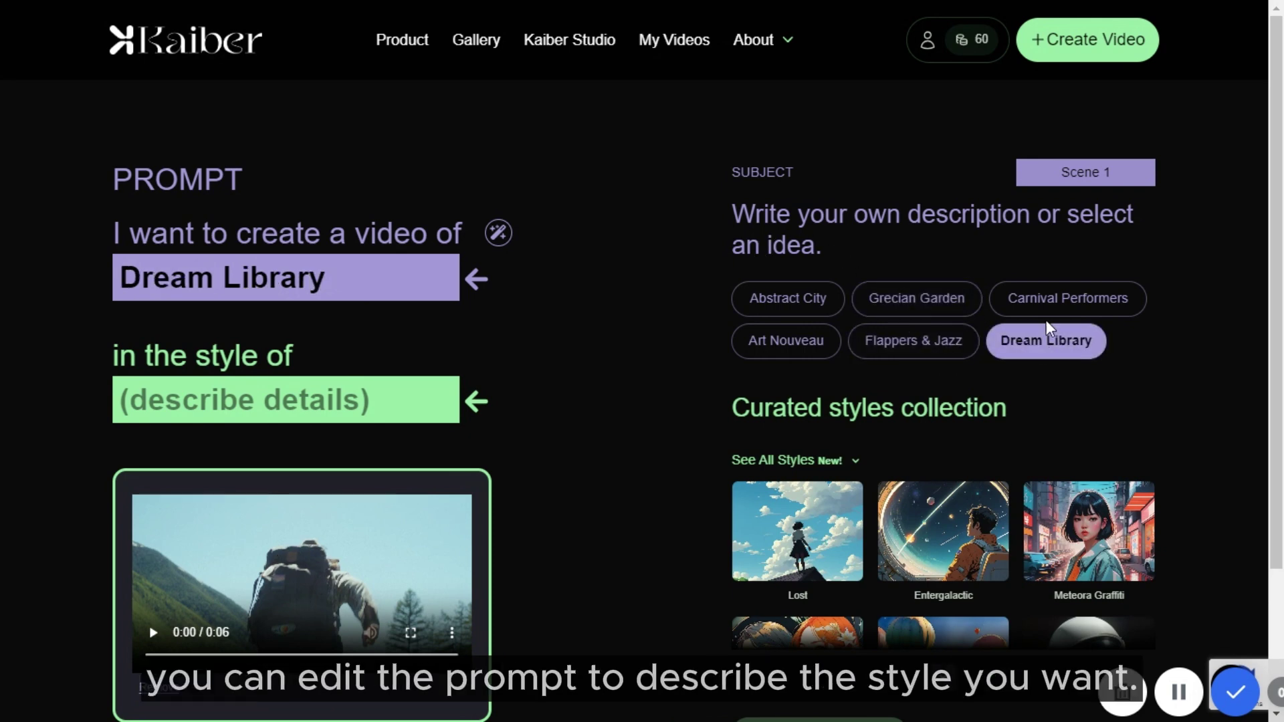
{"action": "left_click", "coordinate": [1061, 303]}
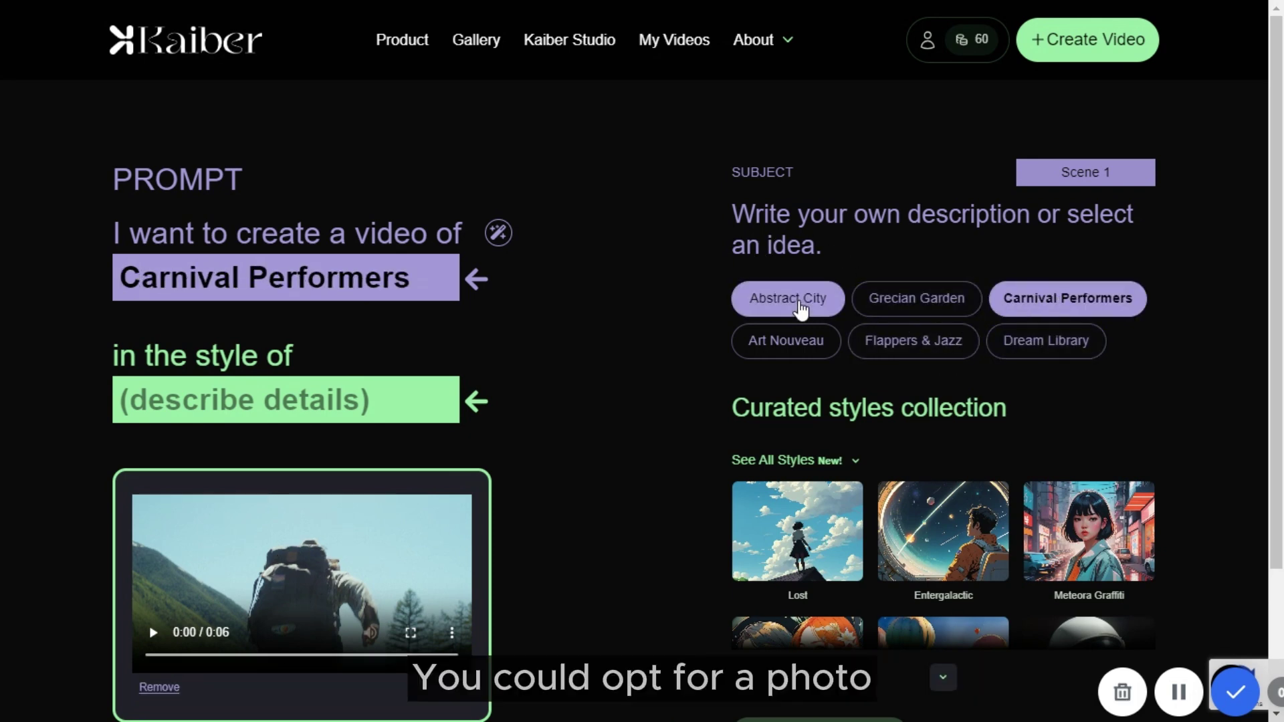
{"action": "scroll", "coordinate": [829, 398], "scroll_direction": "down", "scroll_amount": 5}
{"action": "left_click", "coordinate": [829, 397]}
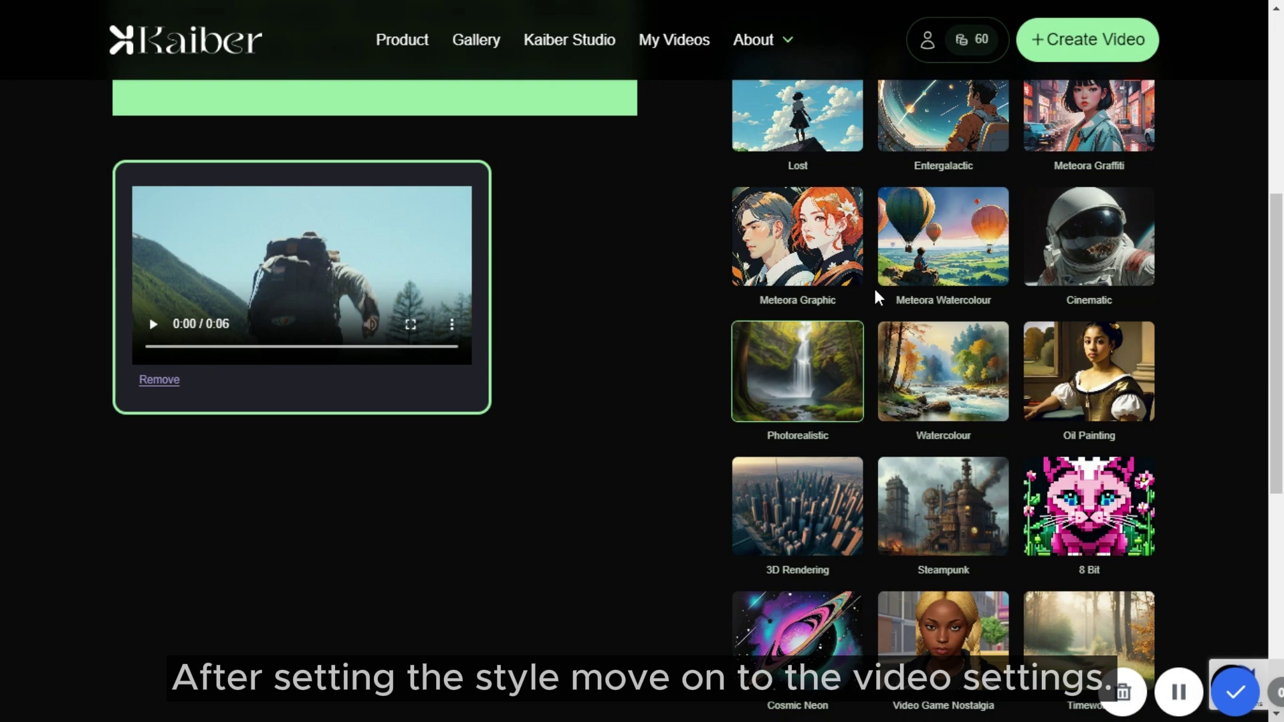
{"action": "scroll", "coordinate": [926, 363], "scroll_direction": "down", "scroll_amount": 8}
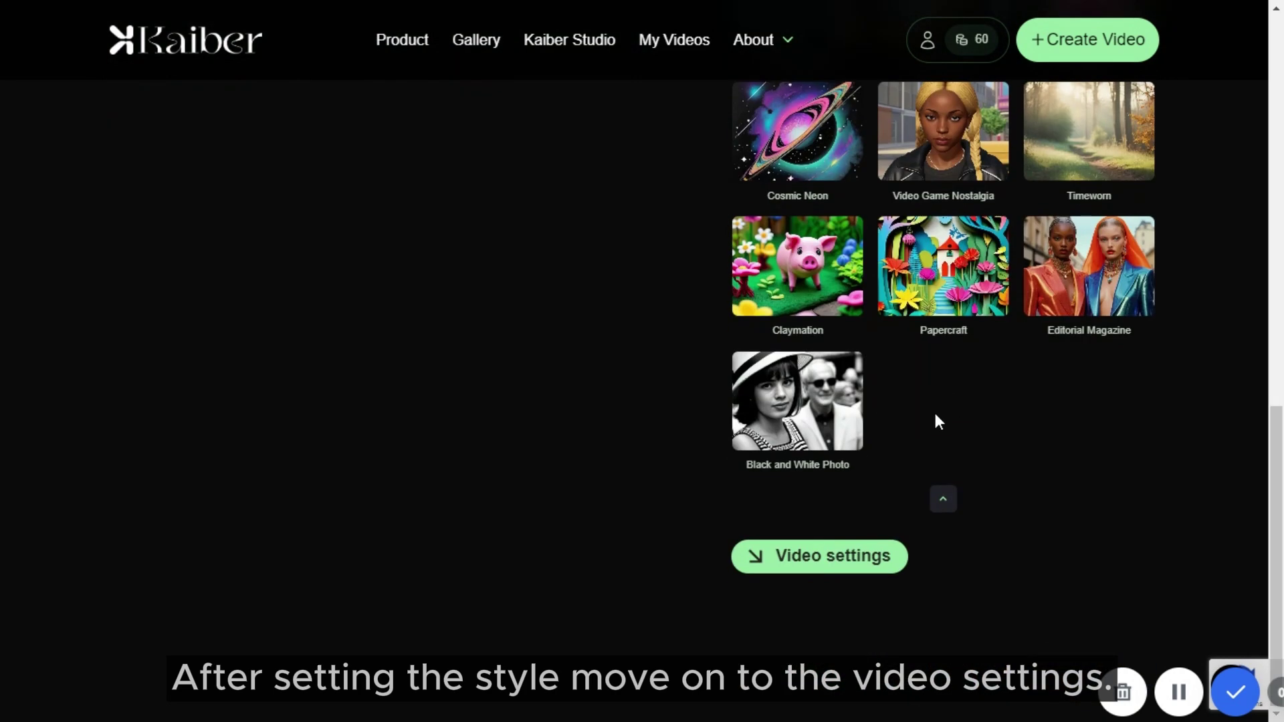
Step: Lower Evolve to 2 in Video settings and generate a preview frame of the hiker
{"action": "left_click", "coordinate": [835, 561]}
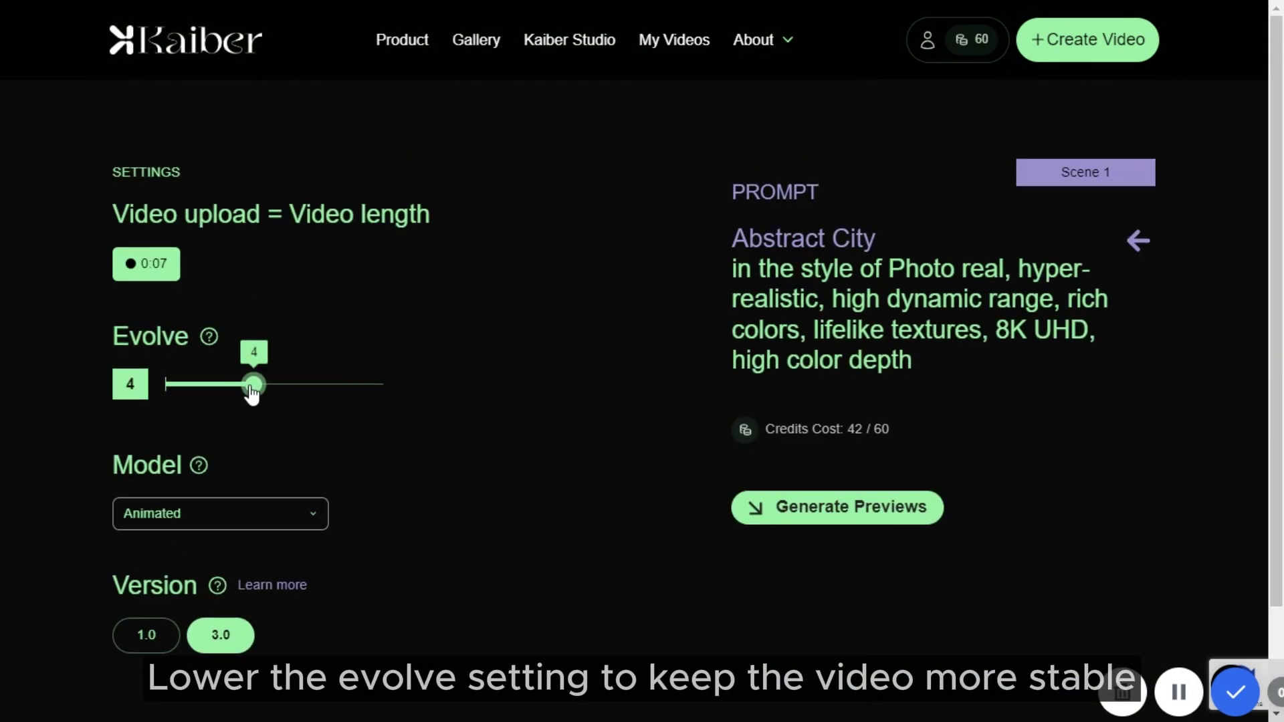
{"action": "left_click_drag", "start_coordinate": [255, 390], "coordinate": [219, 399]}
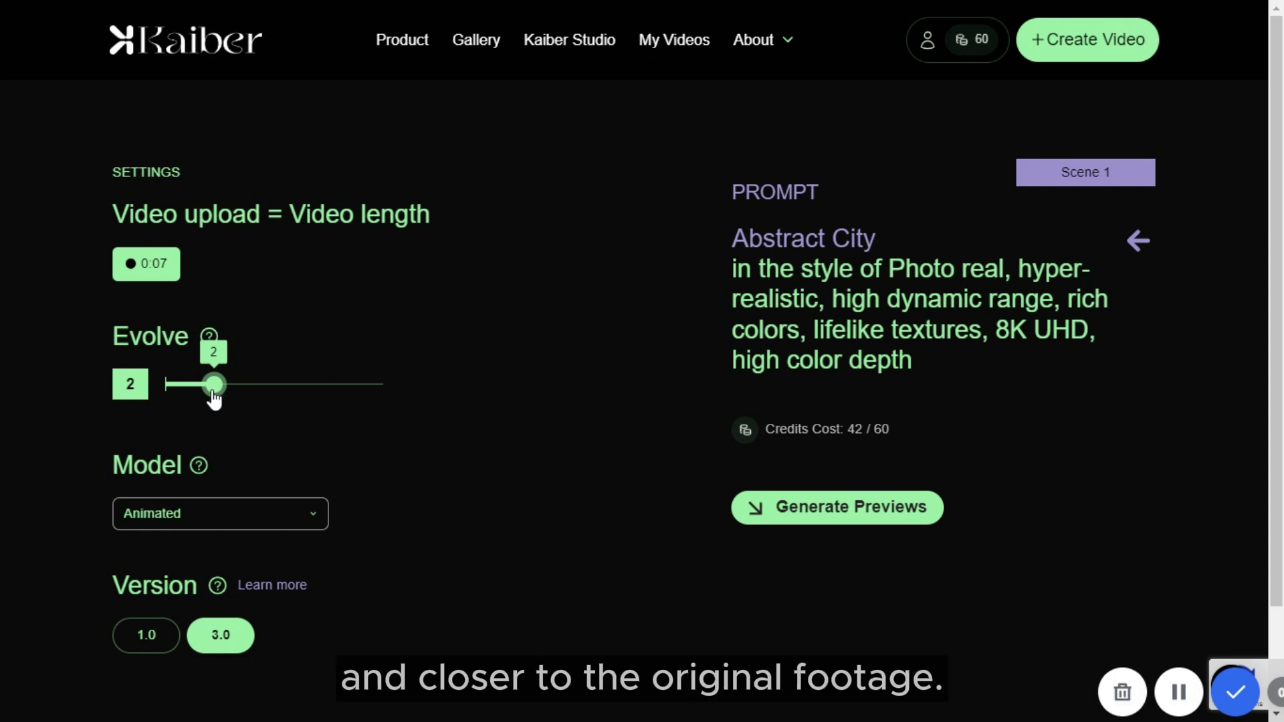
{"action": "scroll", "coordinate": [507, 387], "scroll_direction": "down", "scroll_amount": 2}
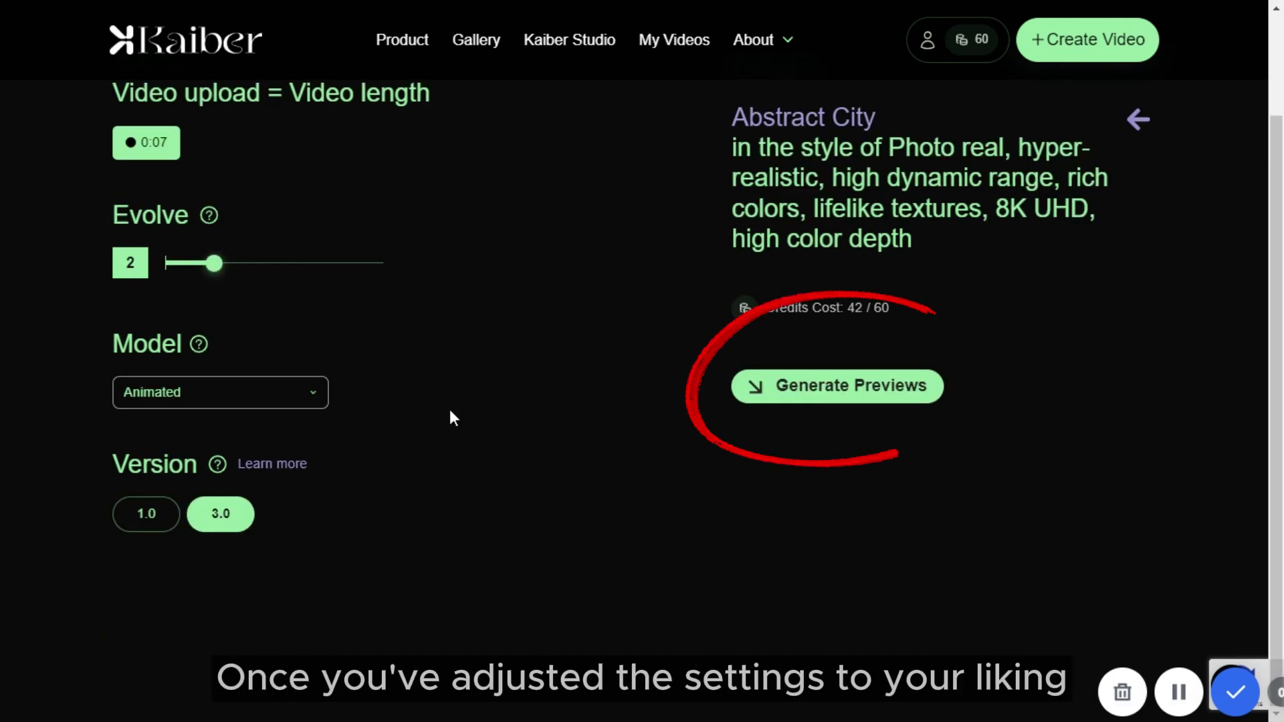
{"action": "left_click", "coordinate": [840, 381]}
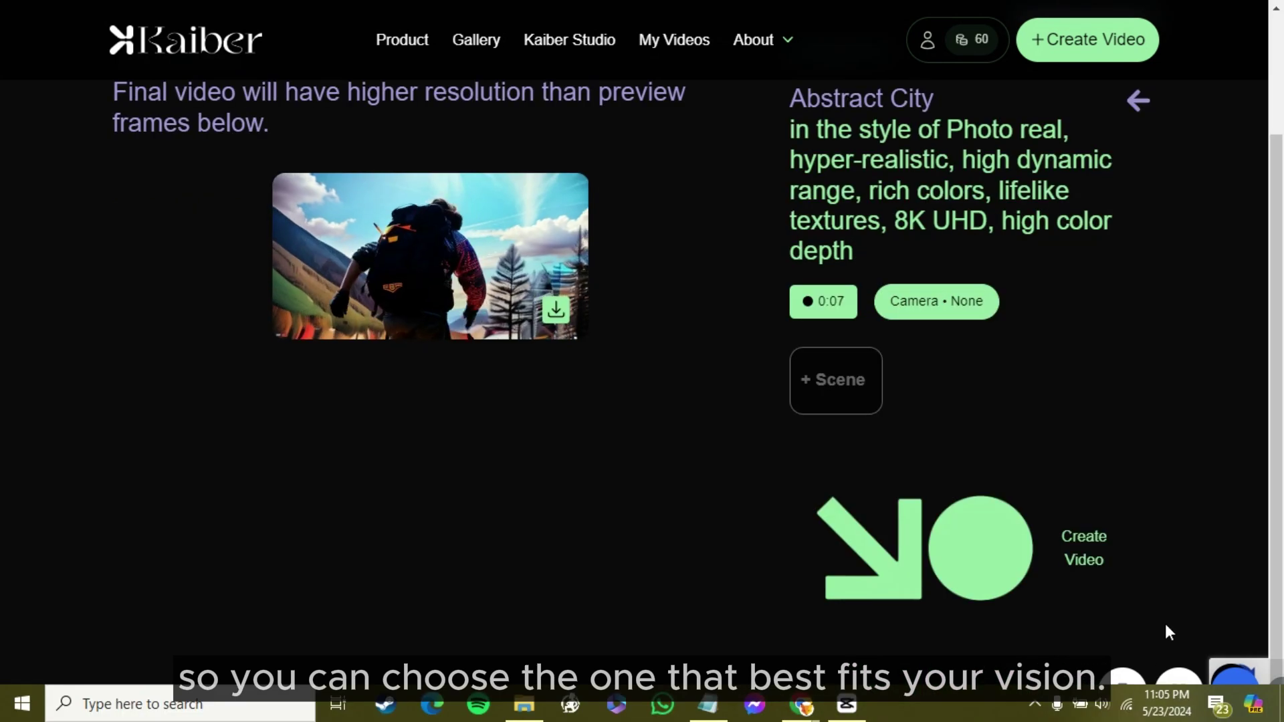
Step: Render the final Abstract City video, leave full-screen playback, and open the player's options
{"action": "left_click", "coordinate": [929, 573]}
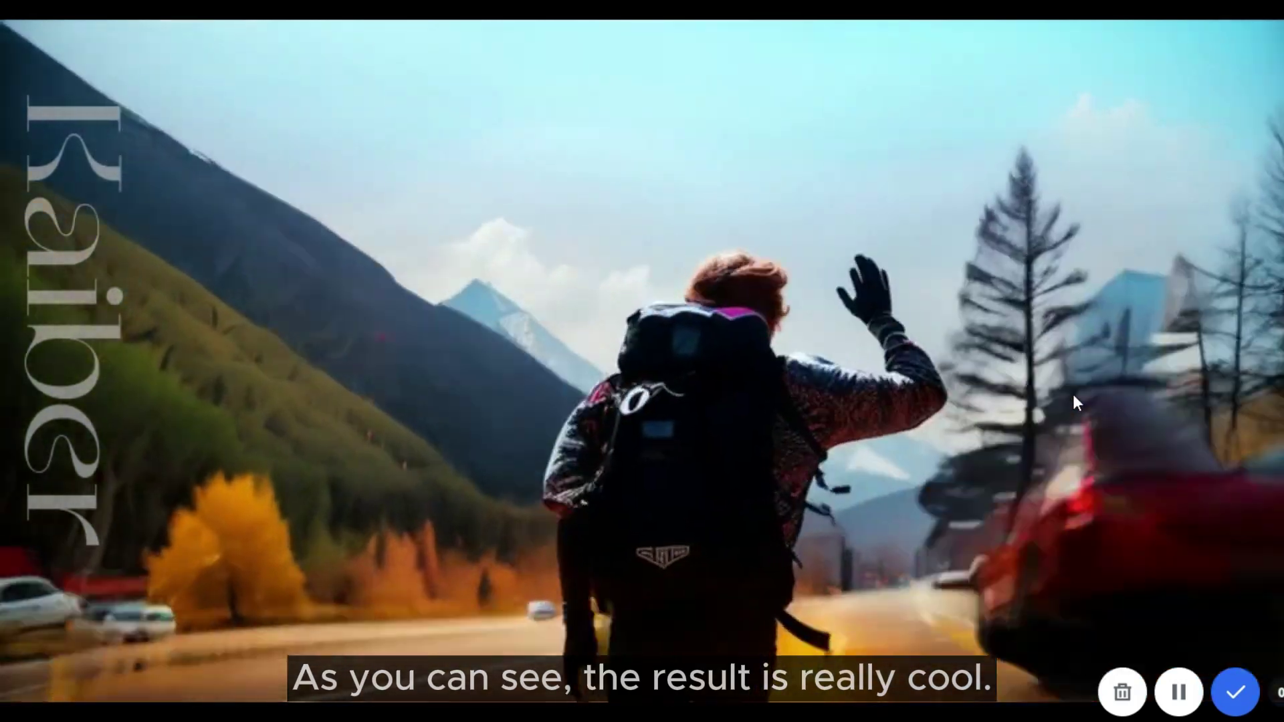
{"action": "key", "text": "Escape"}
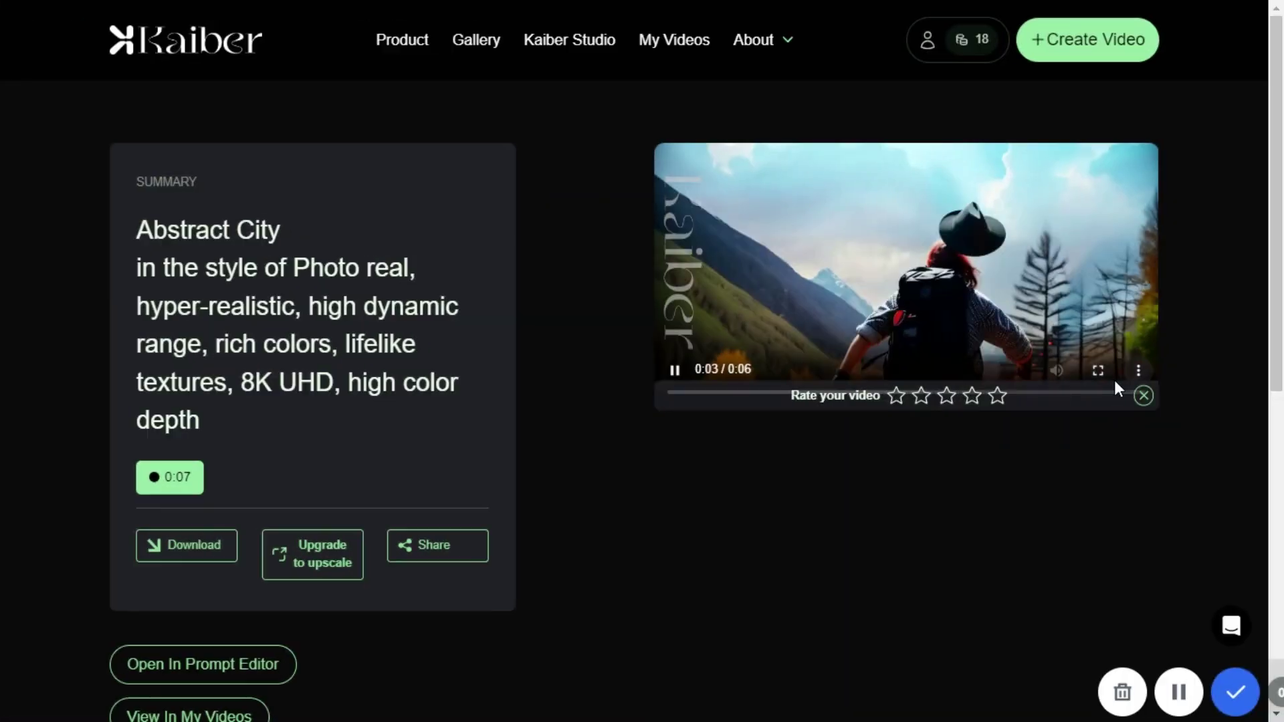
{"action": "left_click", "coordinate": [1136, 371]}
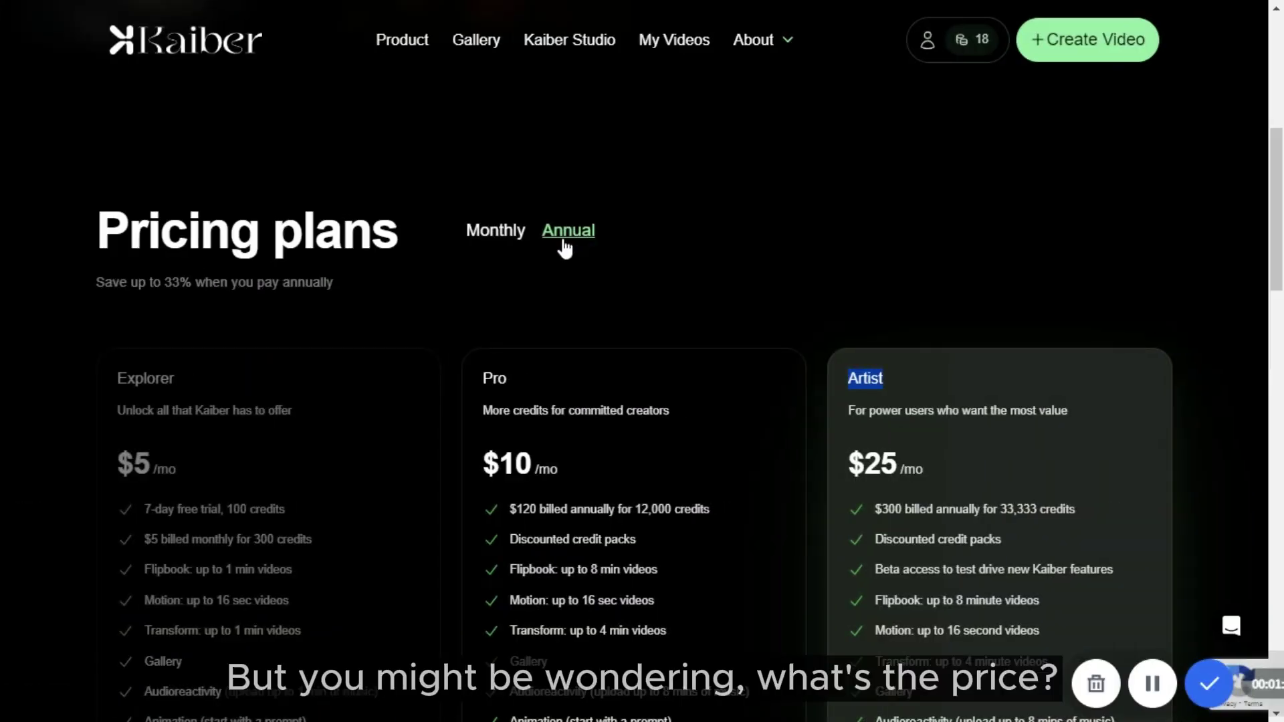
Step: Switch between monthly and annual billing and highlight the Pro and Artist plan names and prices
{"action": "left_click", "coordinate": [477, 238]}
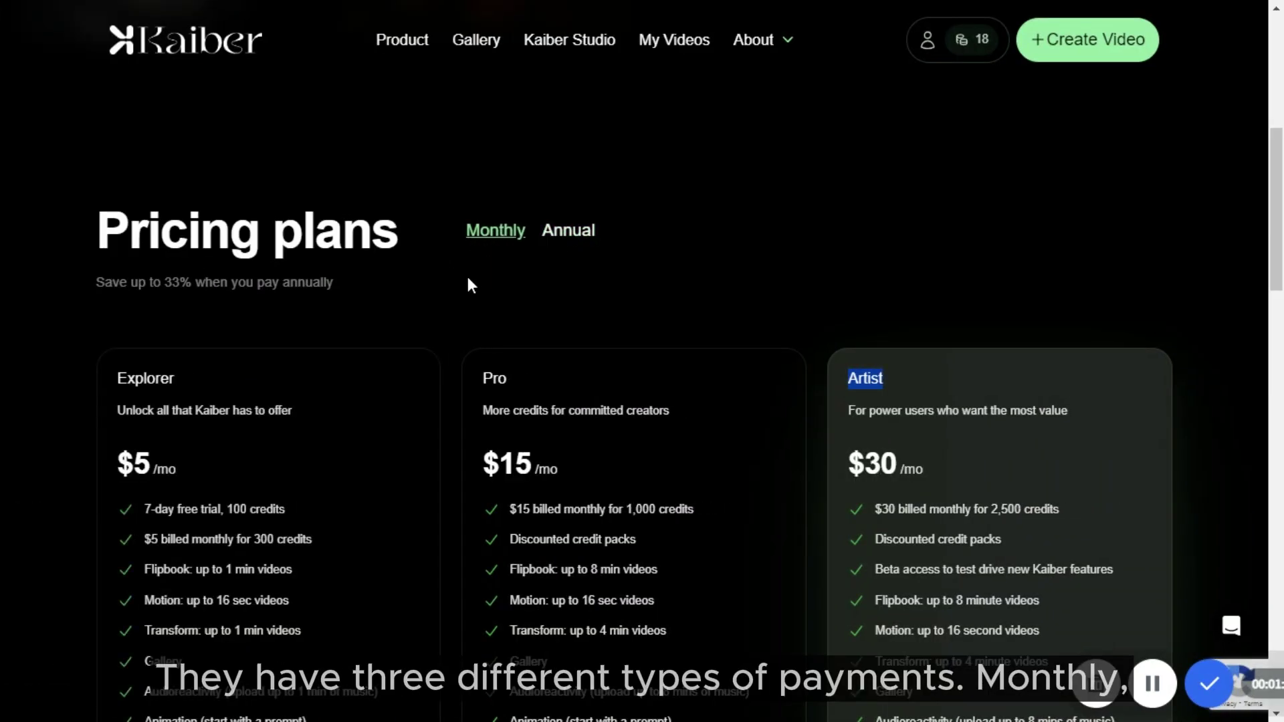
{"action": "left_click", "coordinate": [566, 239]}
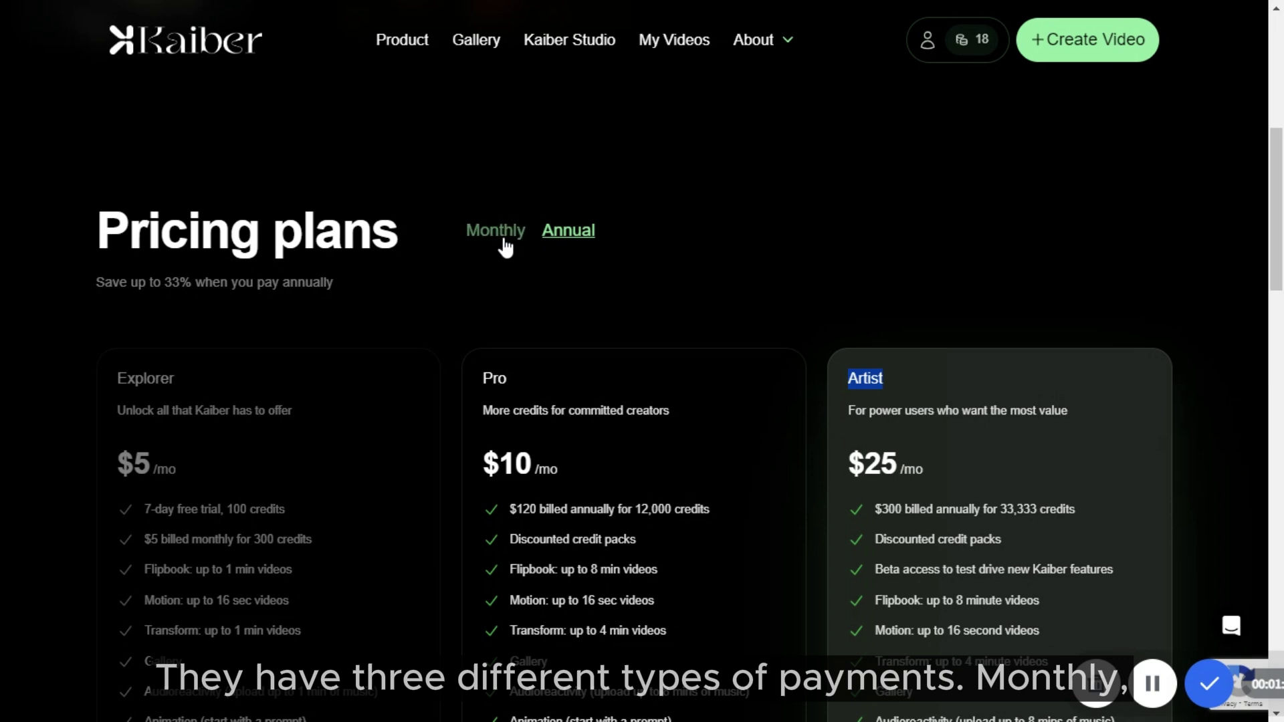
{"action": "scroll", "coordinate": [411, 319], "scroll_direction": "down", "scroll_amount": 3}
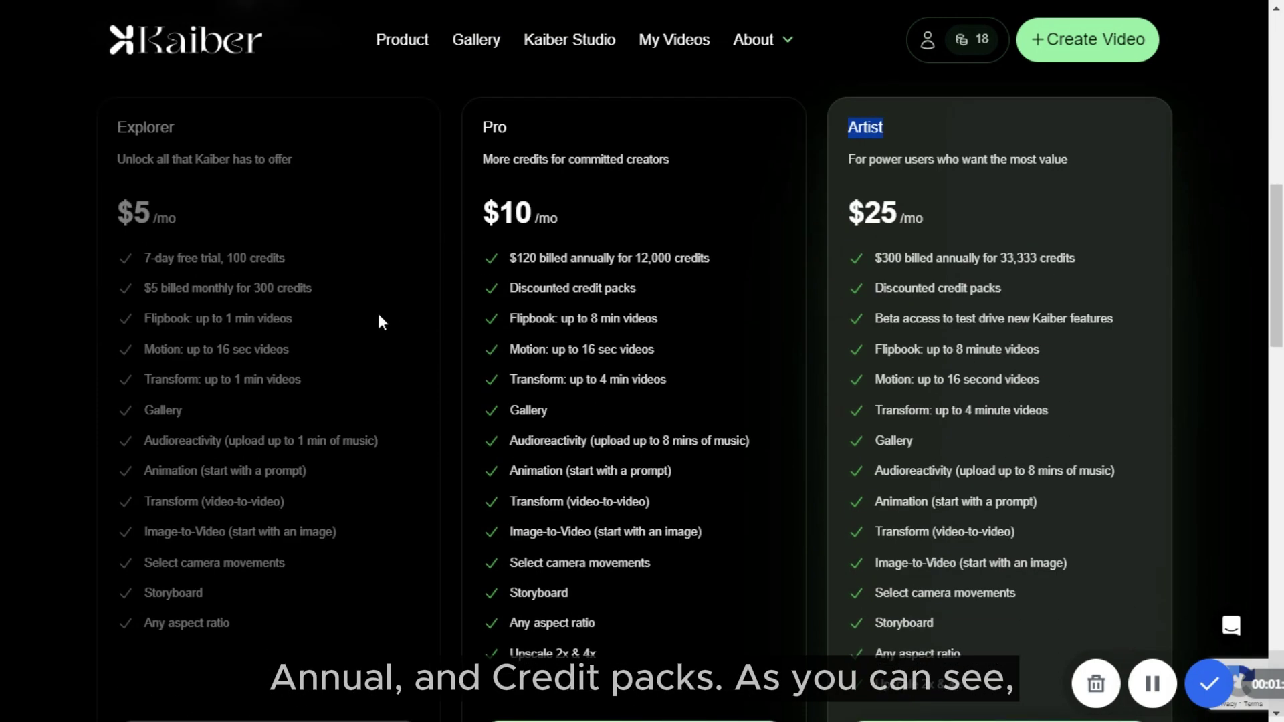
{"action": "left_click_drag", "start_coordinate": [148, 136], "coordinate": [554, 204]}
{"action": "left_click_drag", "start_coordinate": [846, 126], "coordinate": [952, 224]}
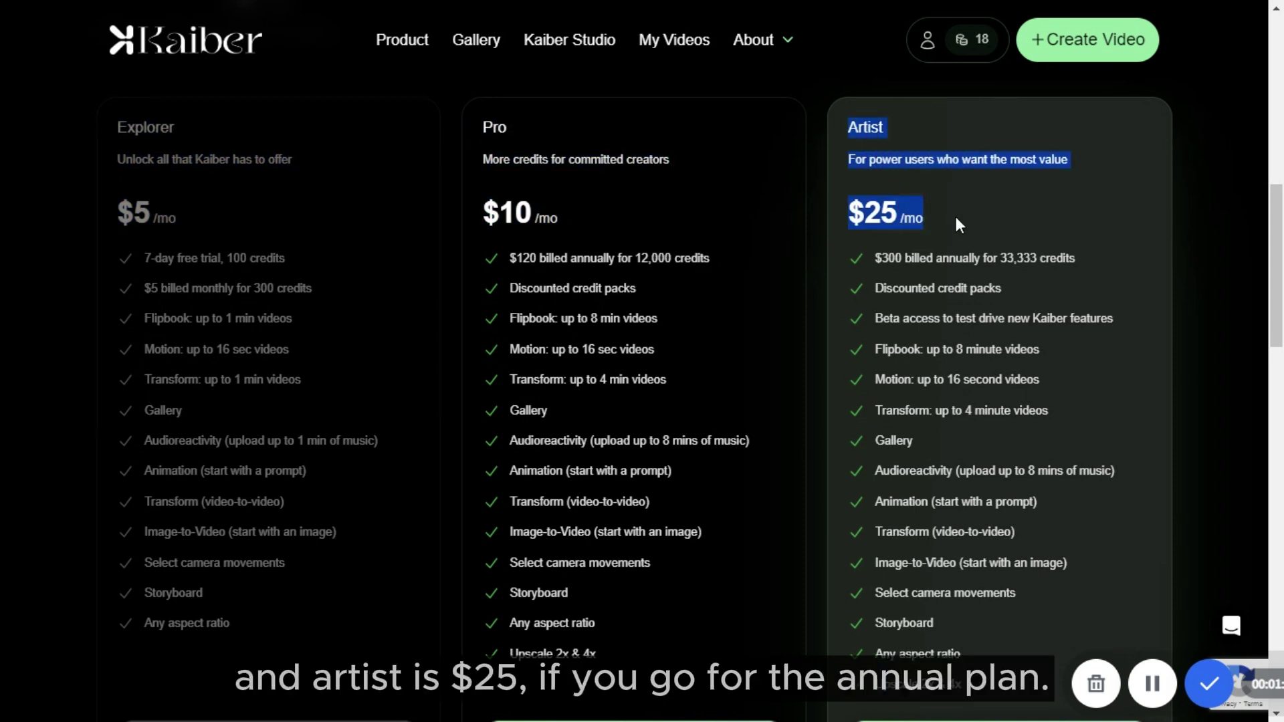
Step: Highlight plan details: Explorer features, 1 min Transform, Pro 8 min Flipbook, Artist $30 and beta access
{"action": "left_click_drag", "start_coordinate": [97, 110], "coordinate": [666, 669]}
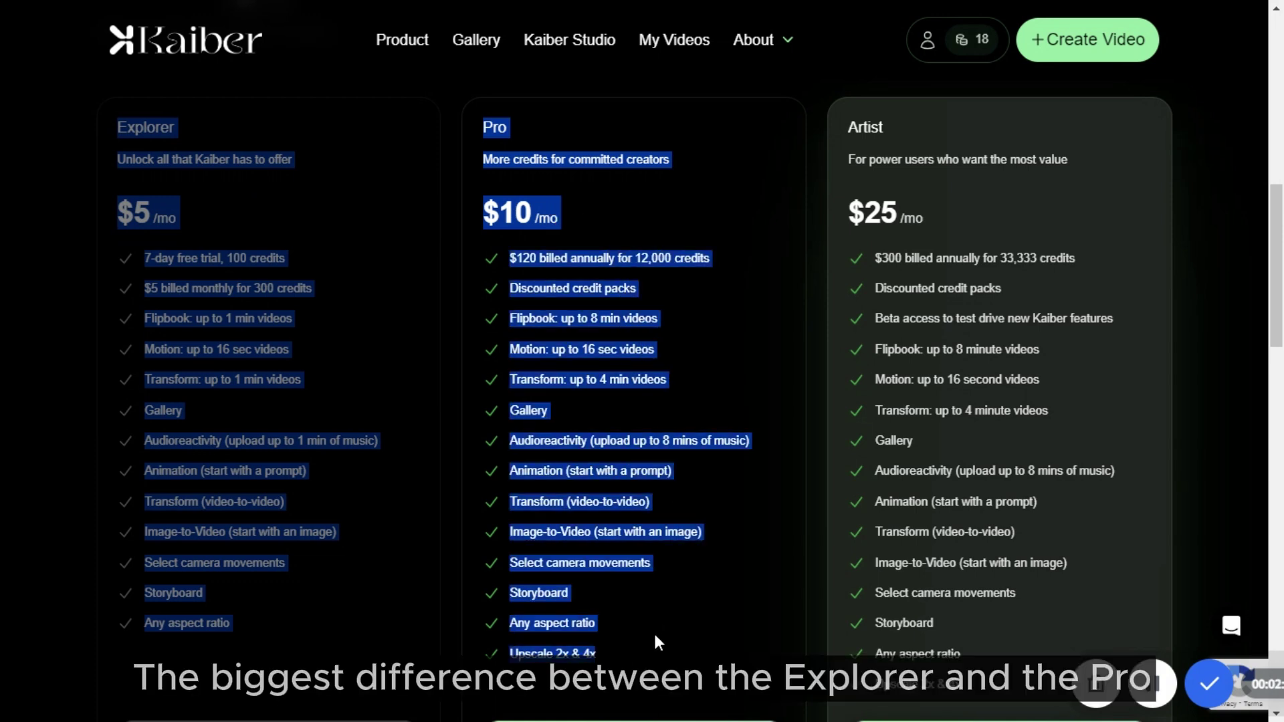
{"action": "left_click_drag", "start_coordinate": [301, 380], "coordinate": [141, 387]}
{"action": "left_click_drag", "start_coordinate": [658, 319], "coordinate": [516, 321]}
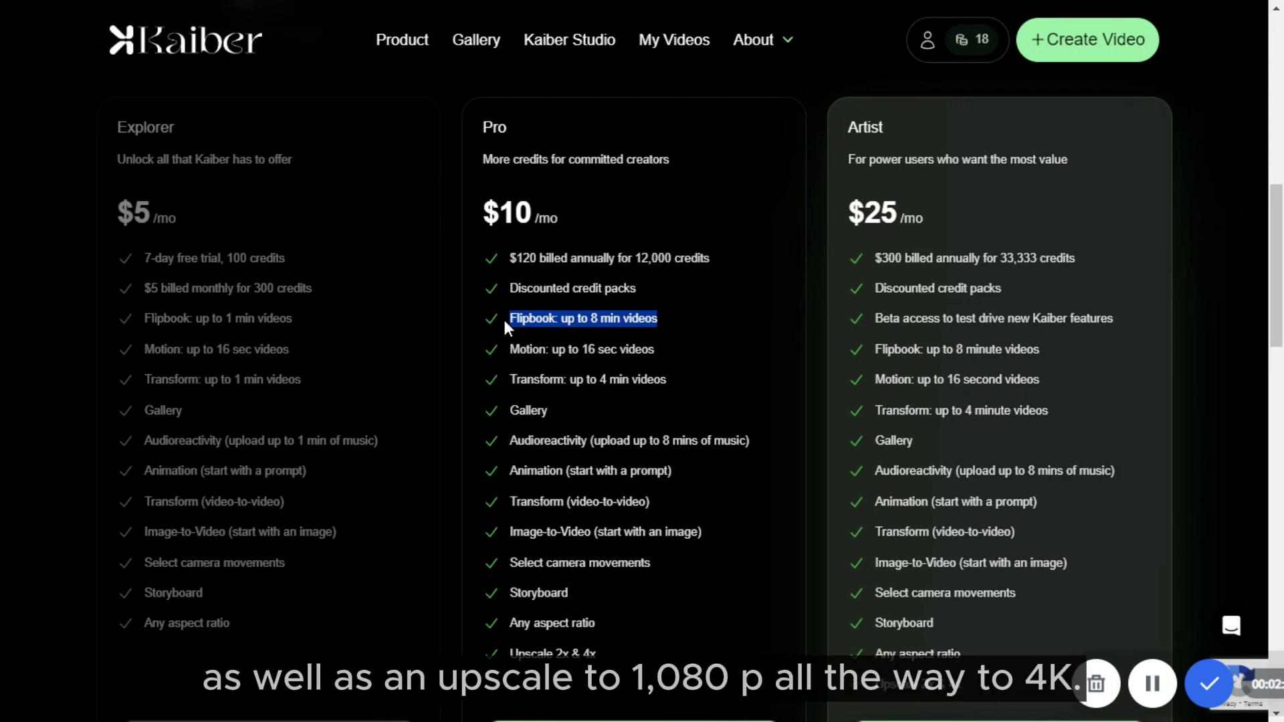
{"action": "left_click_drag", "start_coordinate": [841, 208], "coordinate": [940, 227]}
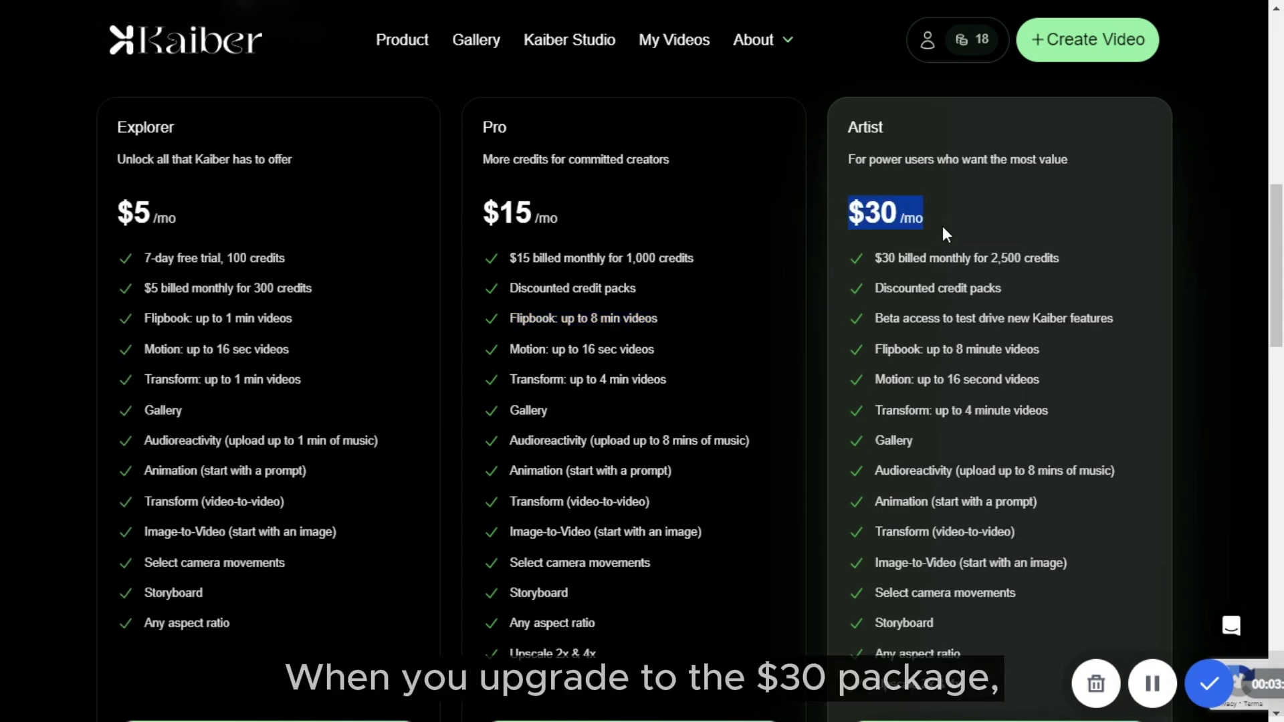
{"action": "left_click_drag", "start_coordinate": [875, 318], "coordinate": [1125, 330]}
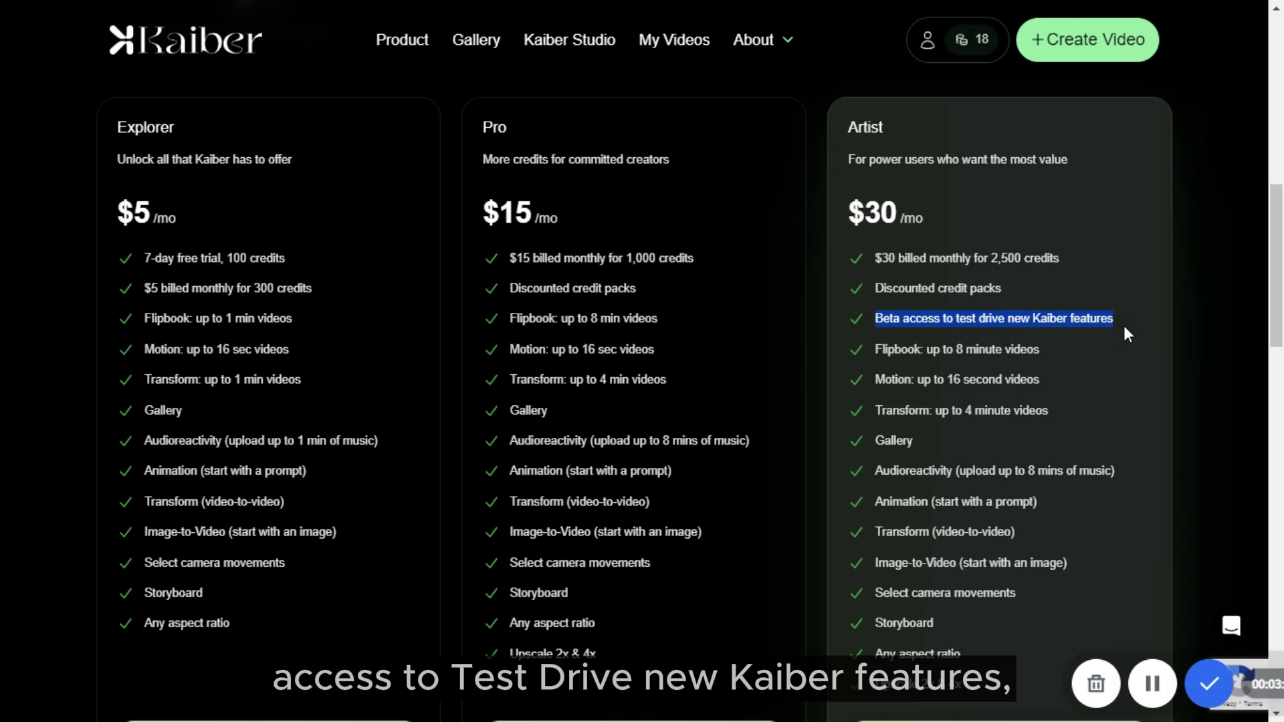